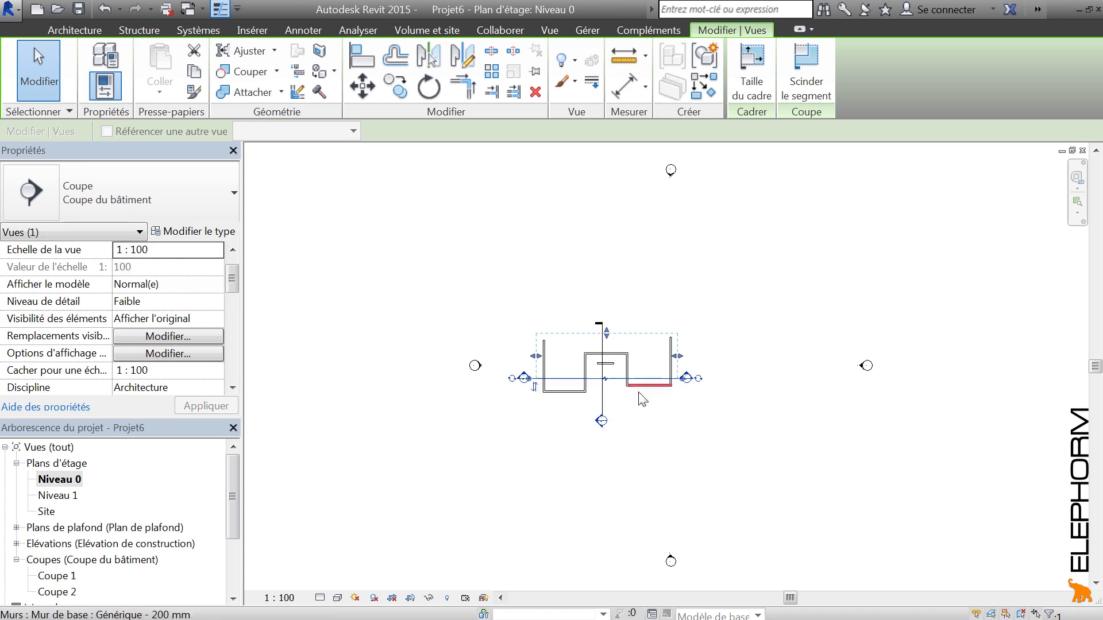
- Inspect the extents of the two section lines crossing the building in the Niveau 0 plan
left_click(603, 404)
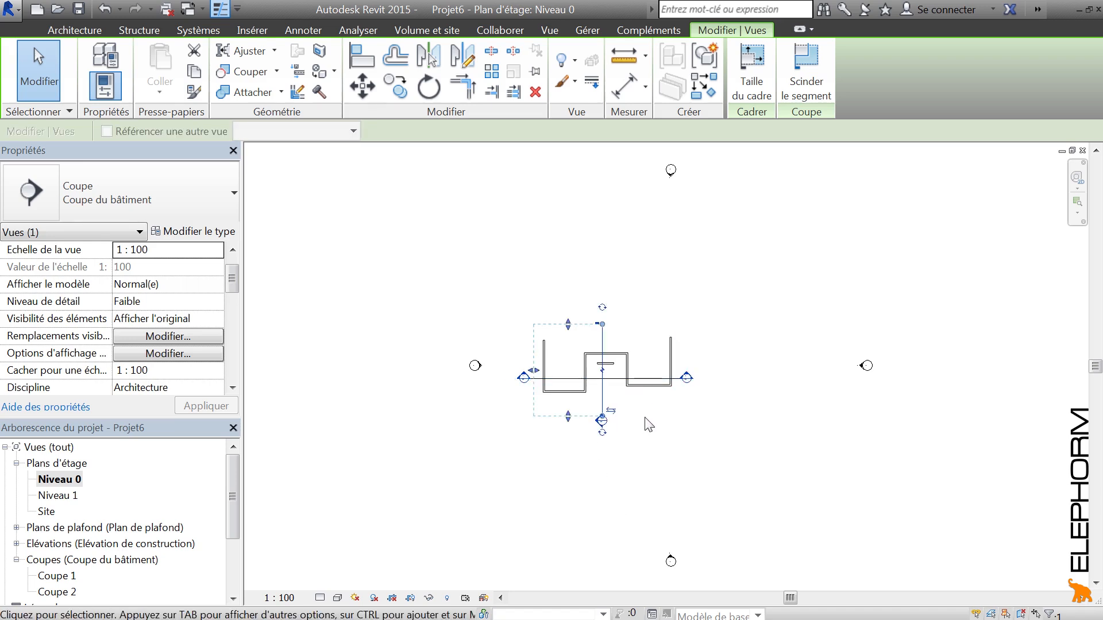
left_click(649, 424)
left_click(642, 379)
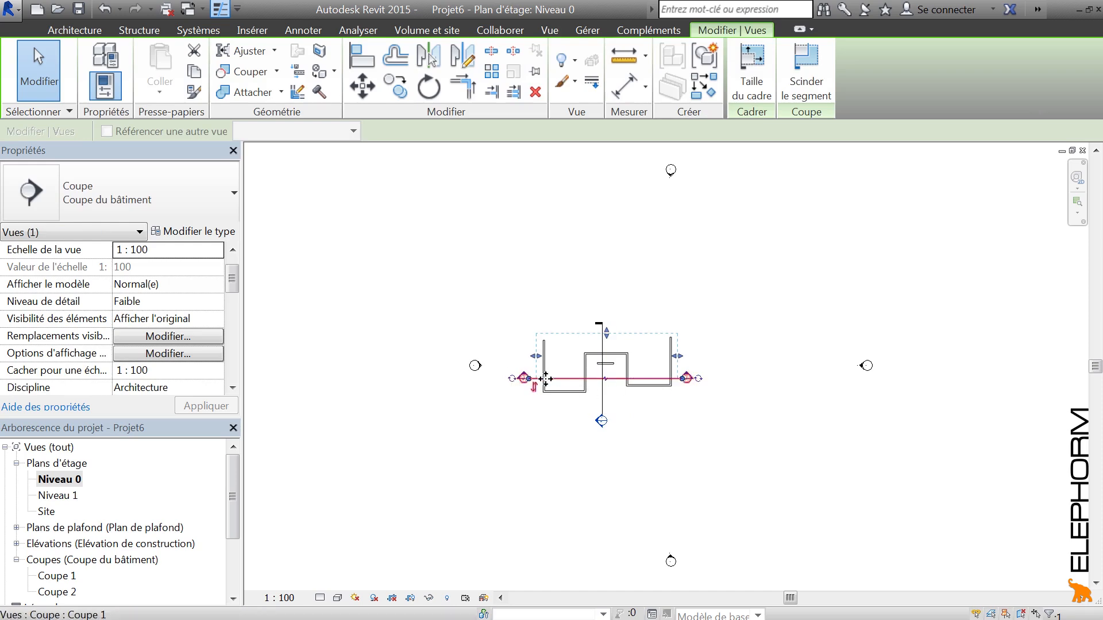
left_click(712, 482)
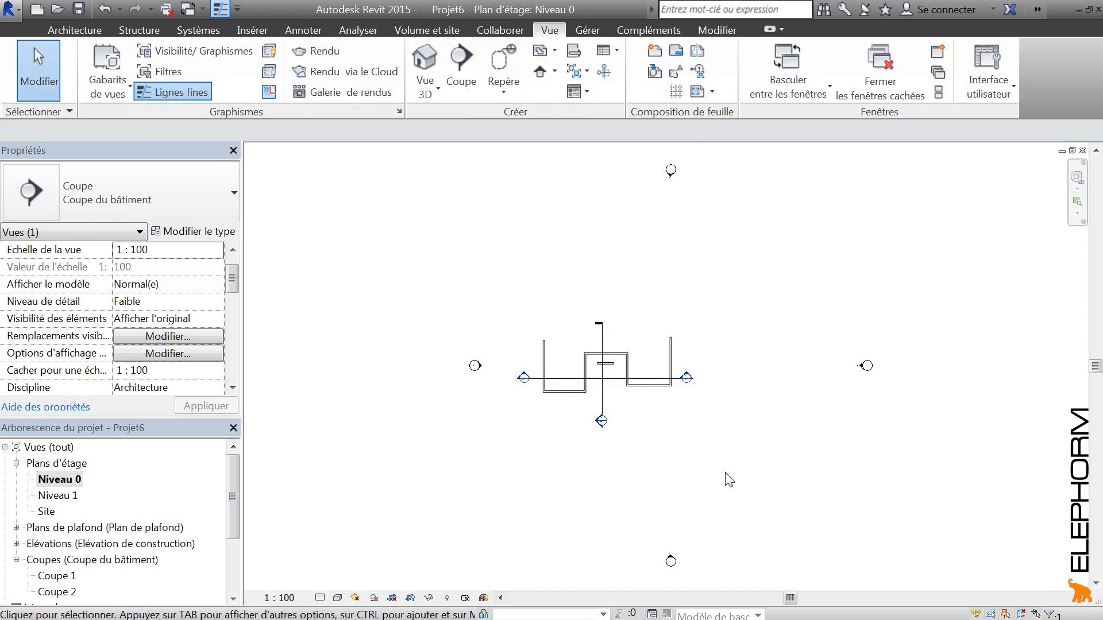
- Examine the south, east, north and west elevation markers around the building and their views listed under Elévations in the project tree
left_click(671, 561)
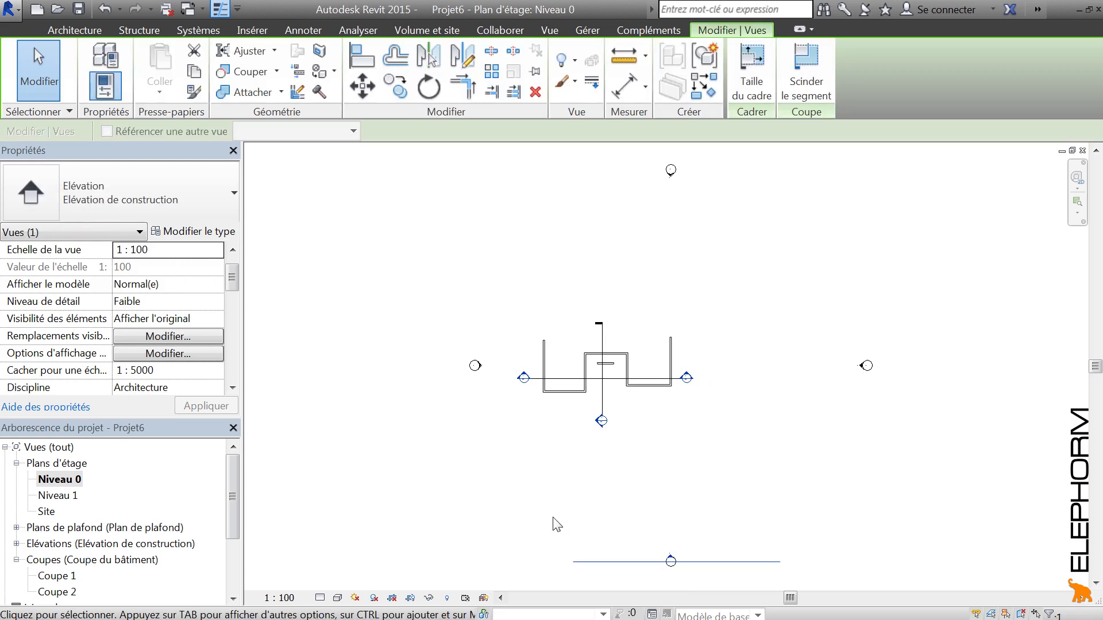
left_click(630, 485)
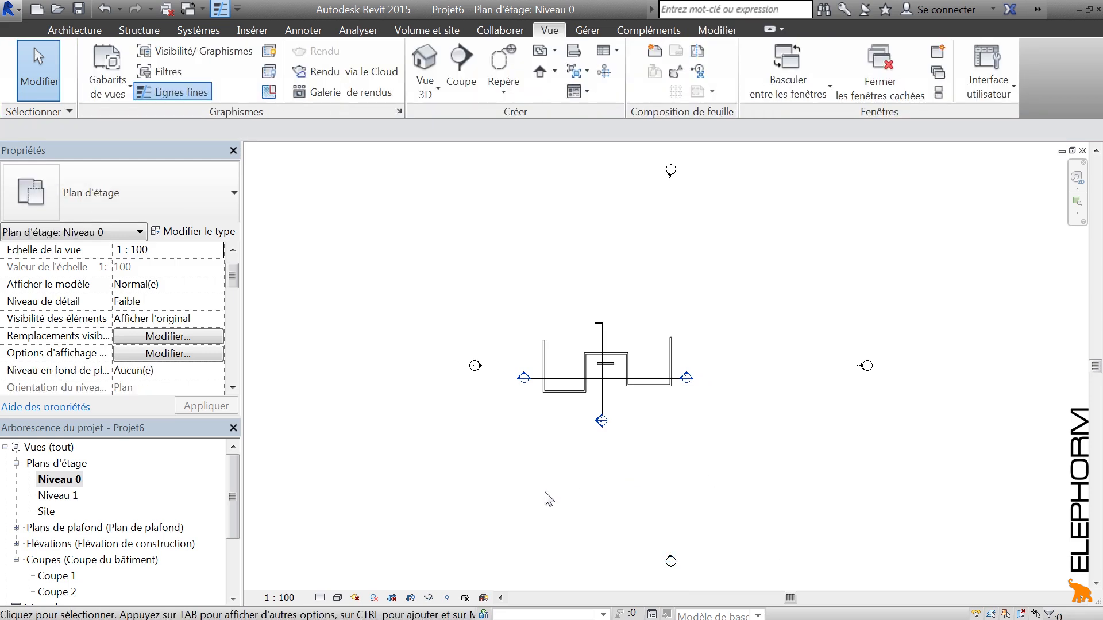
left_click(671, 562)
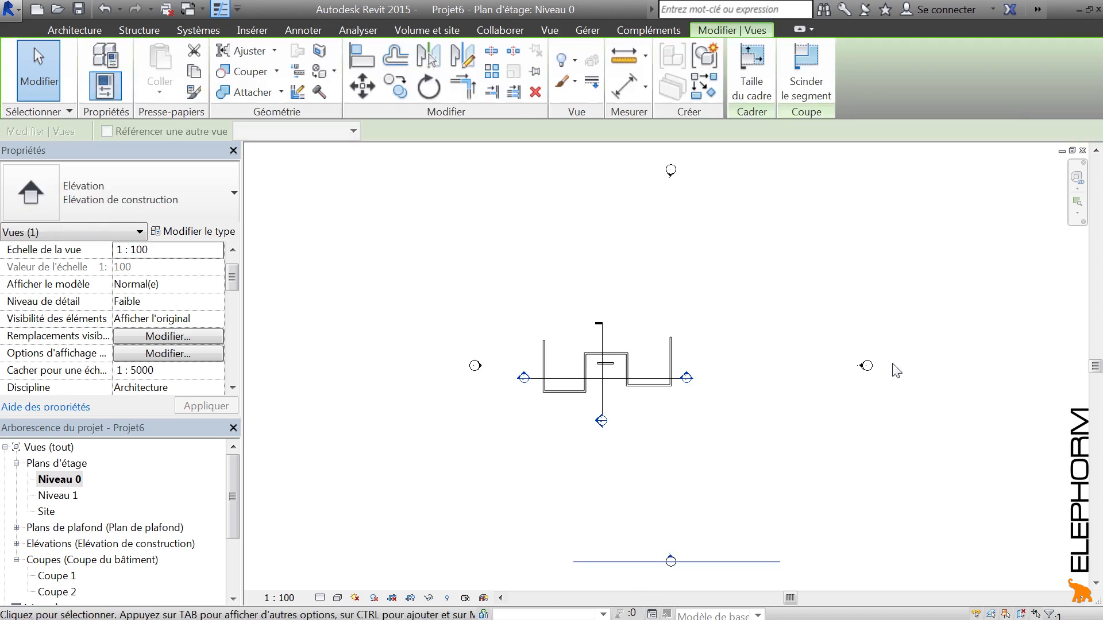
left_click(863, 365)
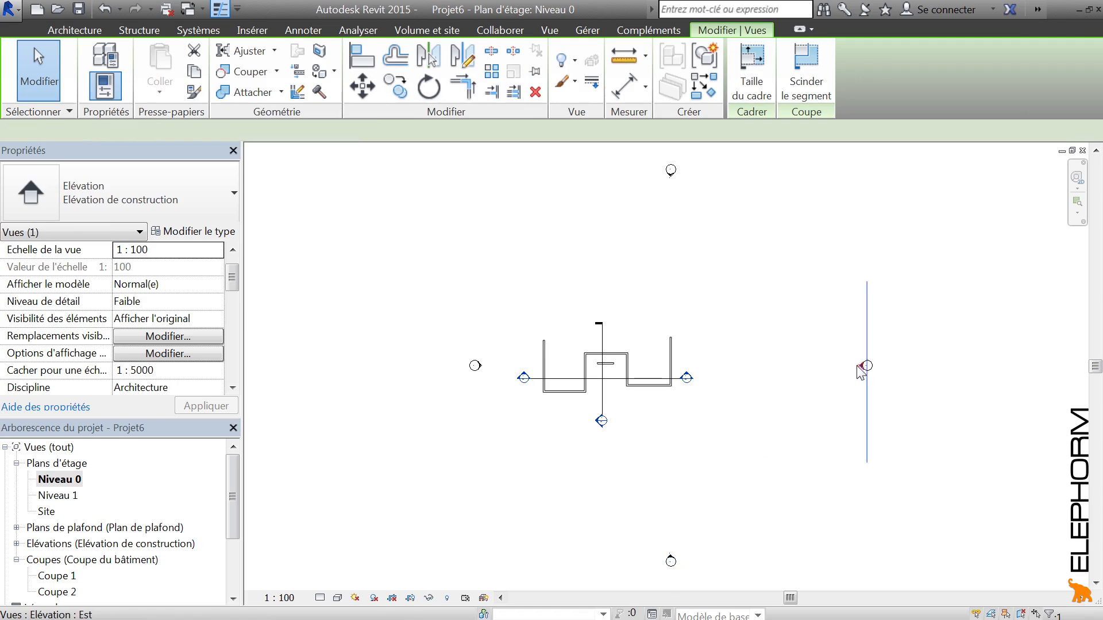
left_click(671, 171)
left_click(476, 366)
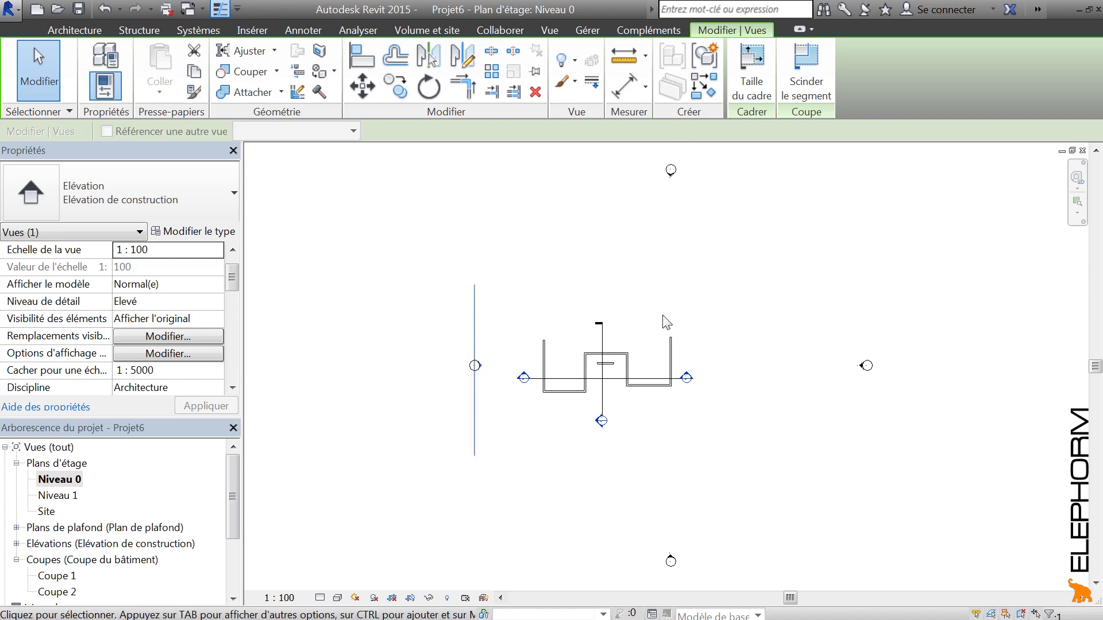
left_click(756, 356)
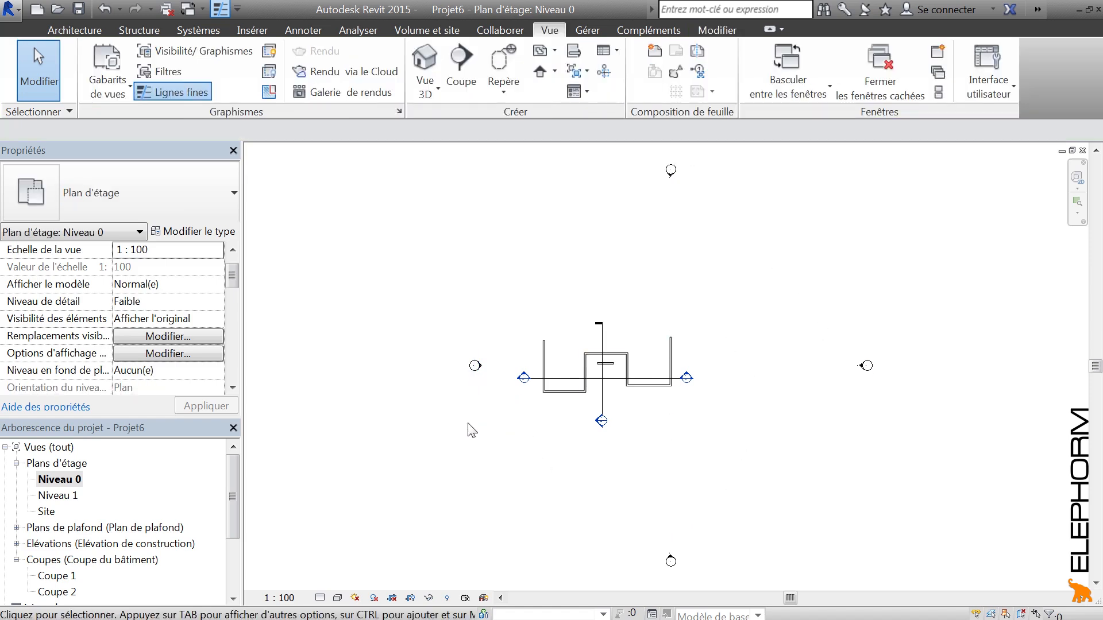
left_click(17, 544)
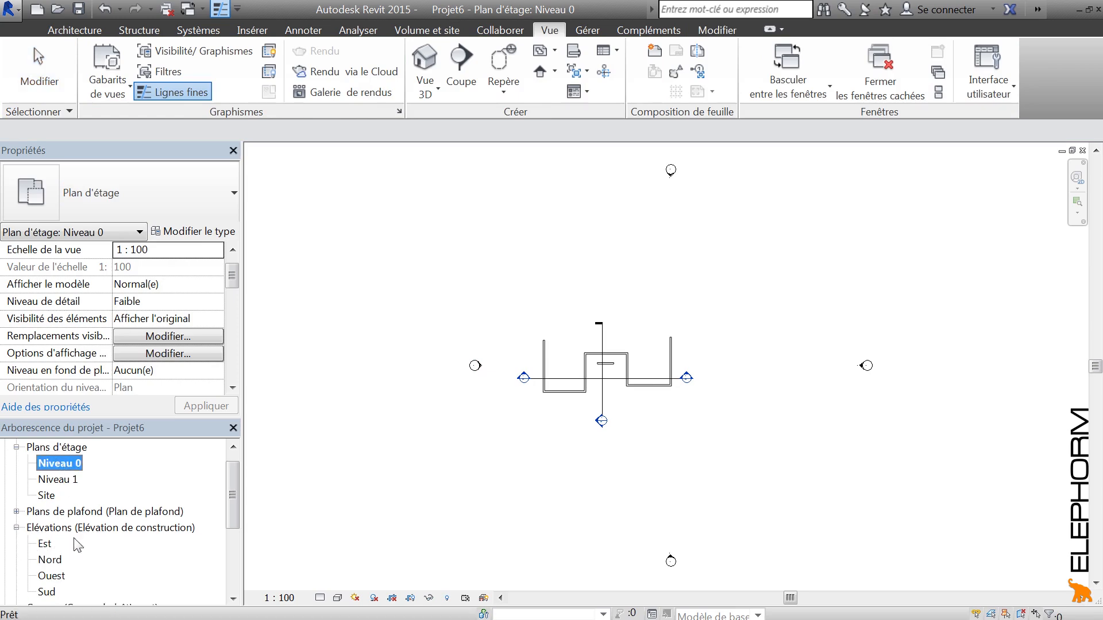
left_click_drag(233, 506, 233, 513)
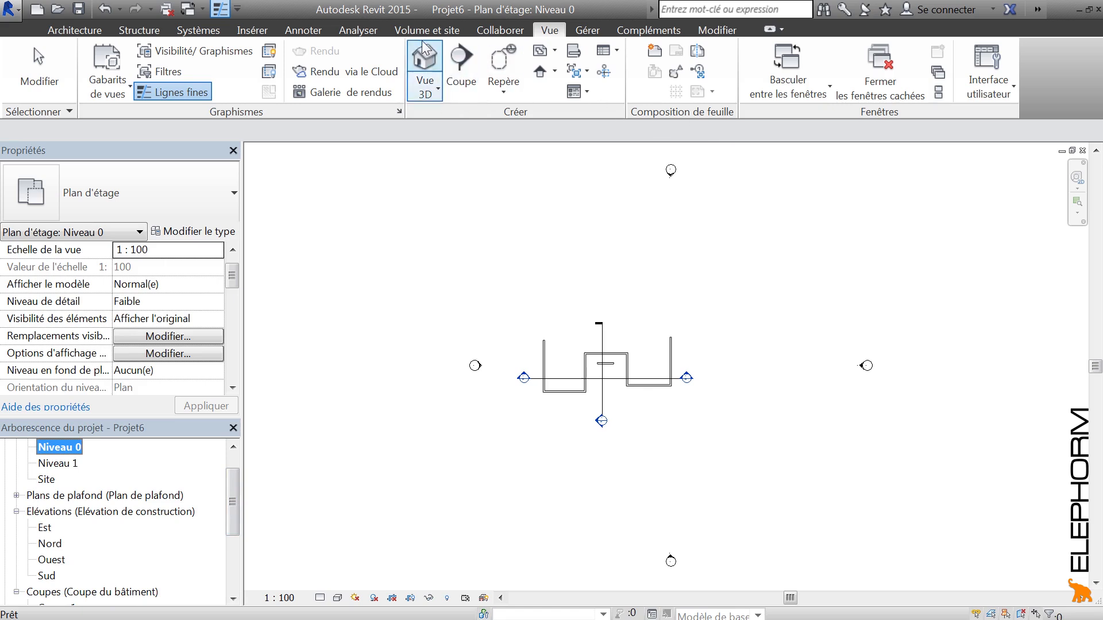
- Place a new building elevation outside the building's east wall, facing west toward it
left_click(555, 72)
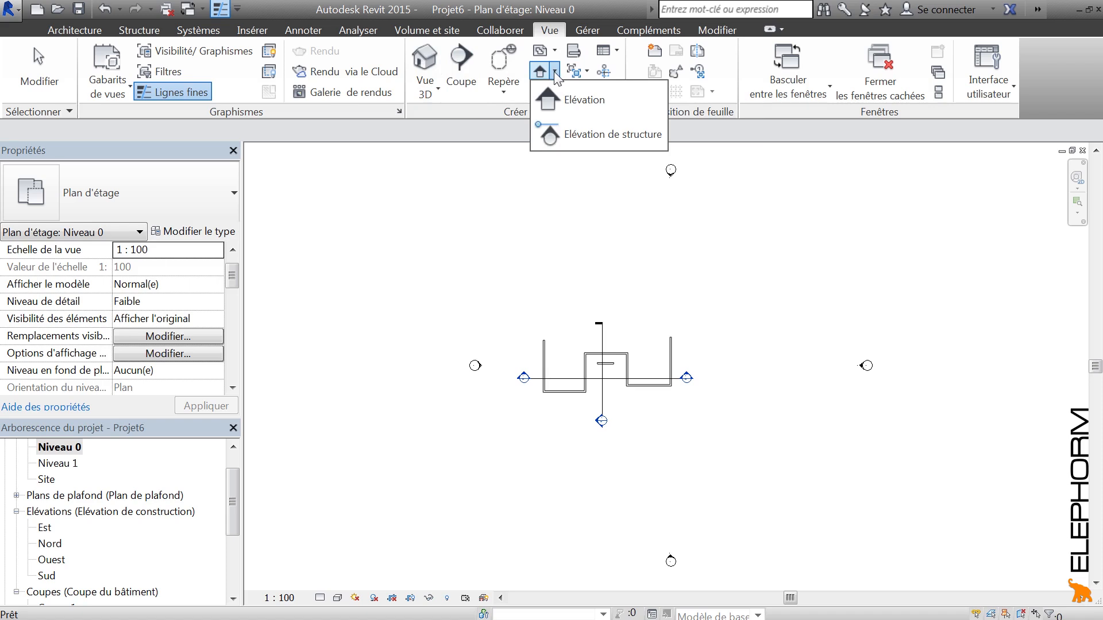
left_click(566, 103)
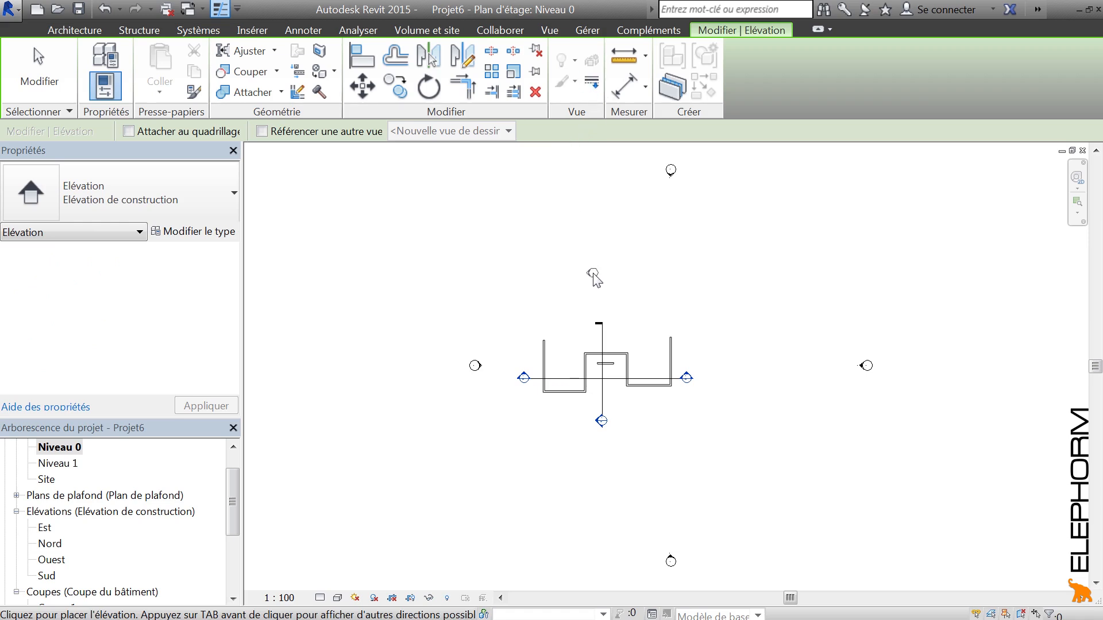
scroll(638, 294, "up", 5)
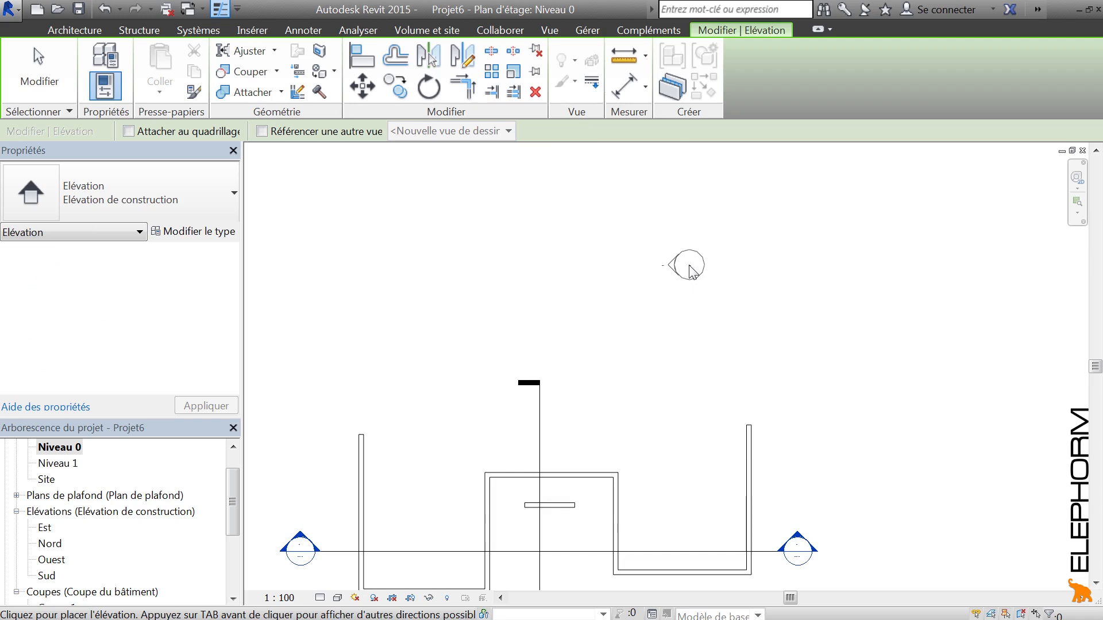
middle_click_drag(689, 288, 761, 165)
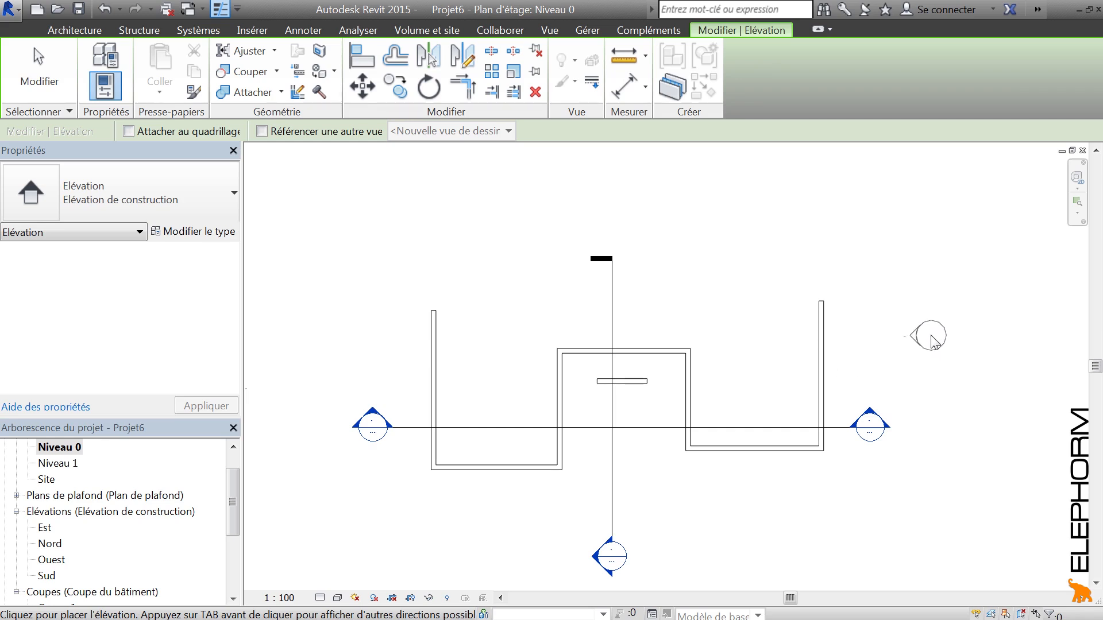
left_click(945, 367)
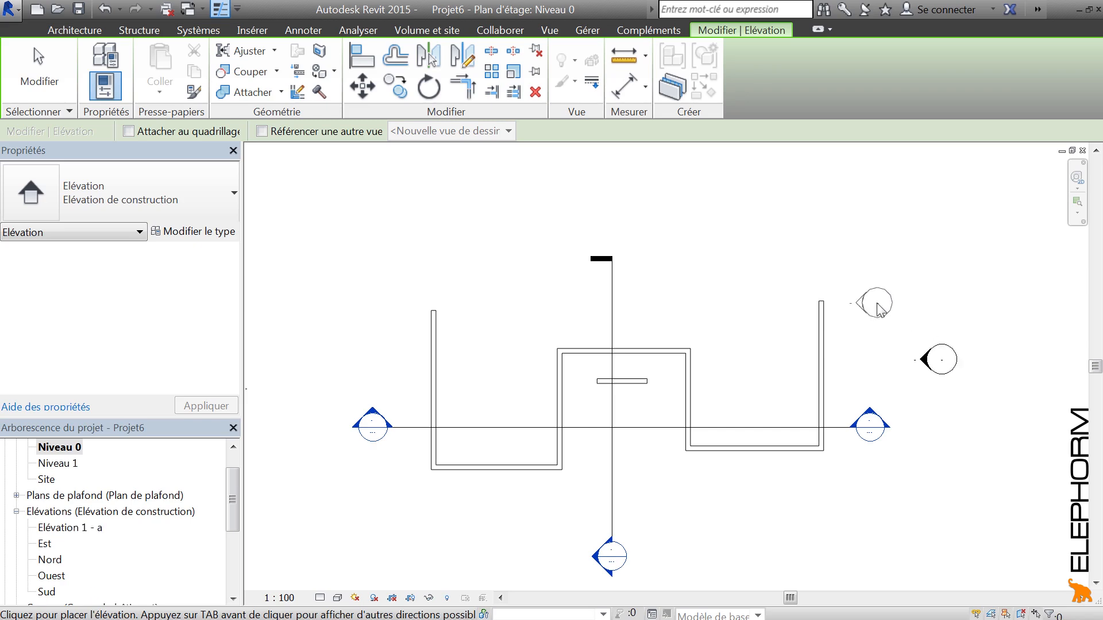
key("Escape")
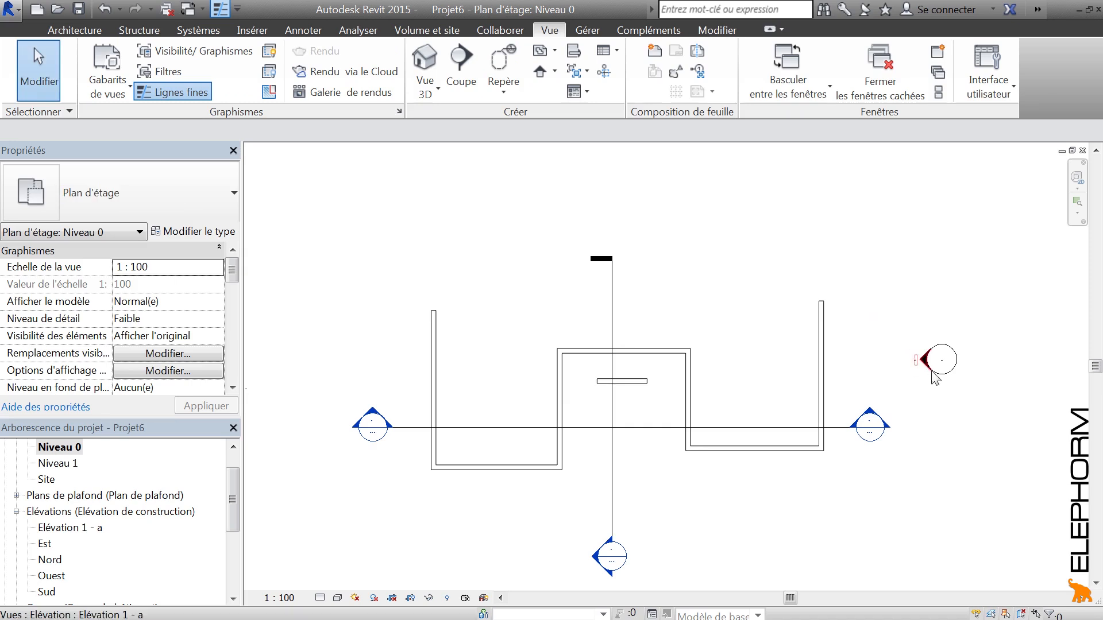
- Examine the new elevation marker's direction arrow, view line and depth boundary
scroll(947, 379, "up", 4)
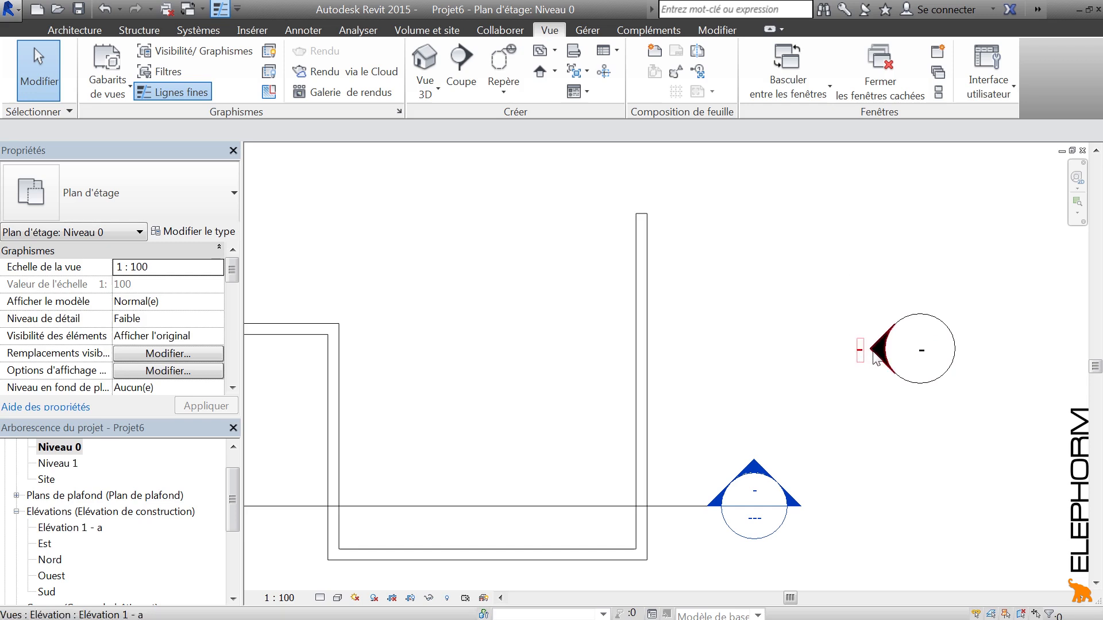
left_click(876, 356)
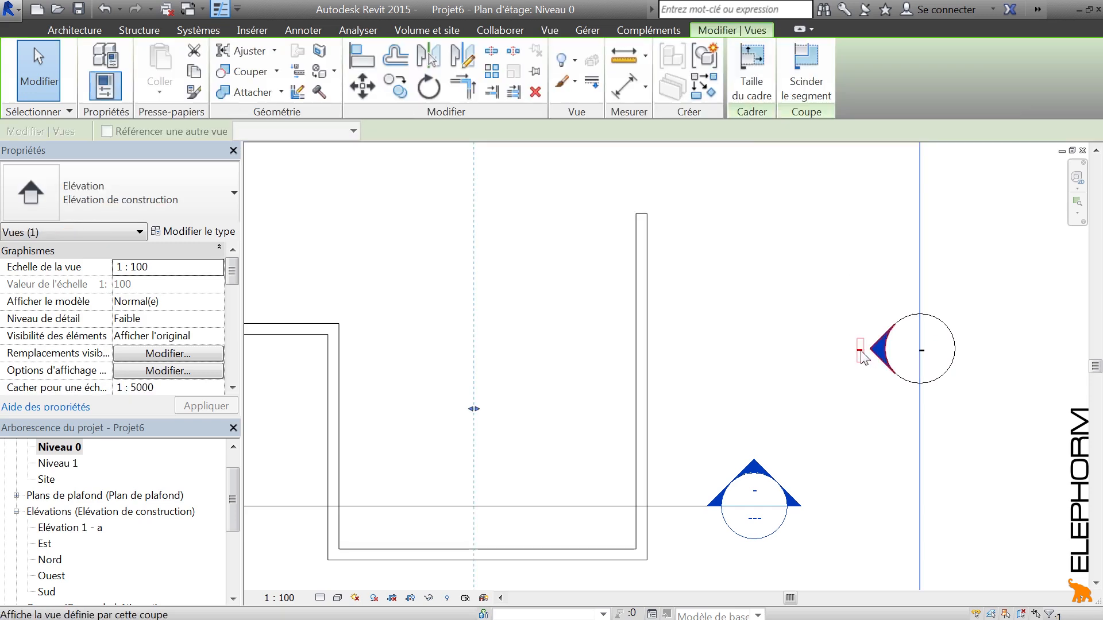
scroll(859, 351, "down", 4)
middle_click_drag(896, 256, 900, 238)
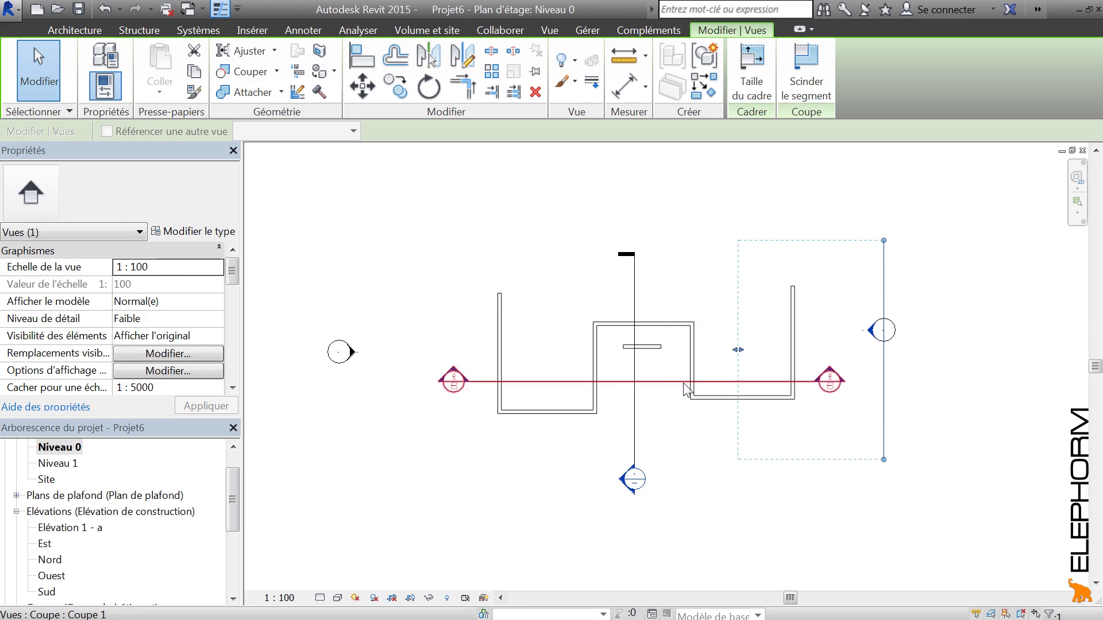
left_click(726, 233)
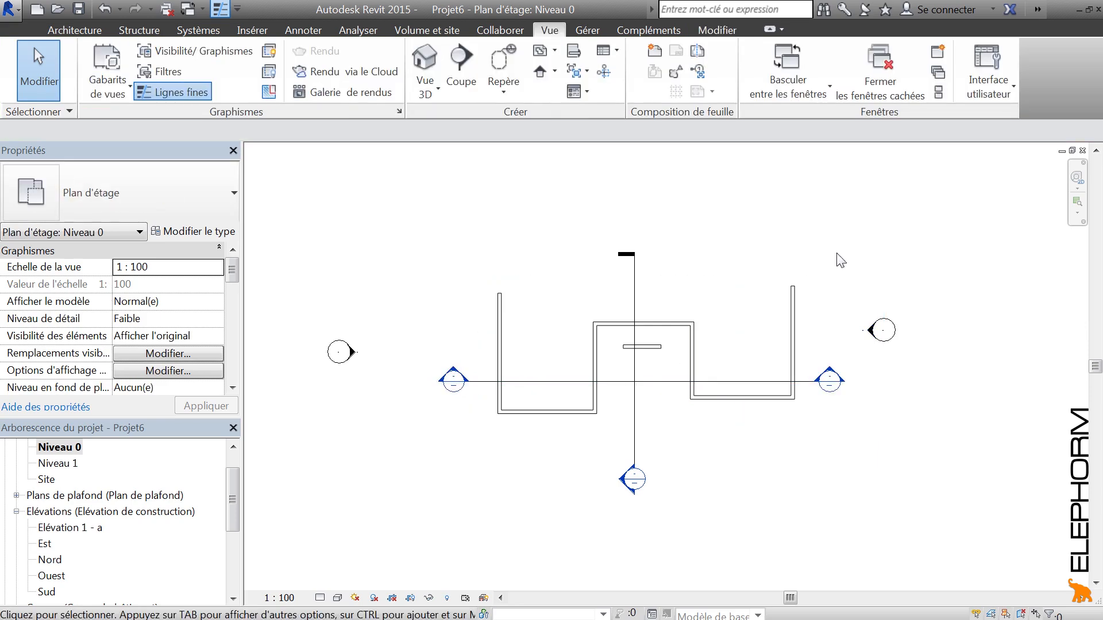
- Lengthen the new elevation's view line at both its north and south ends
left_click(872, 332)
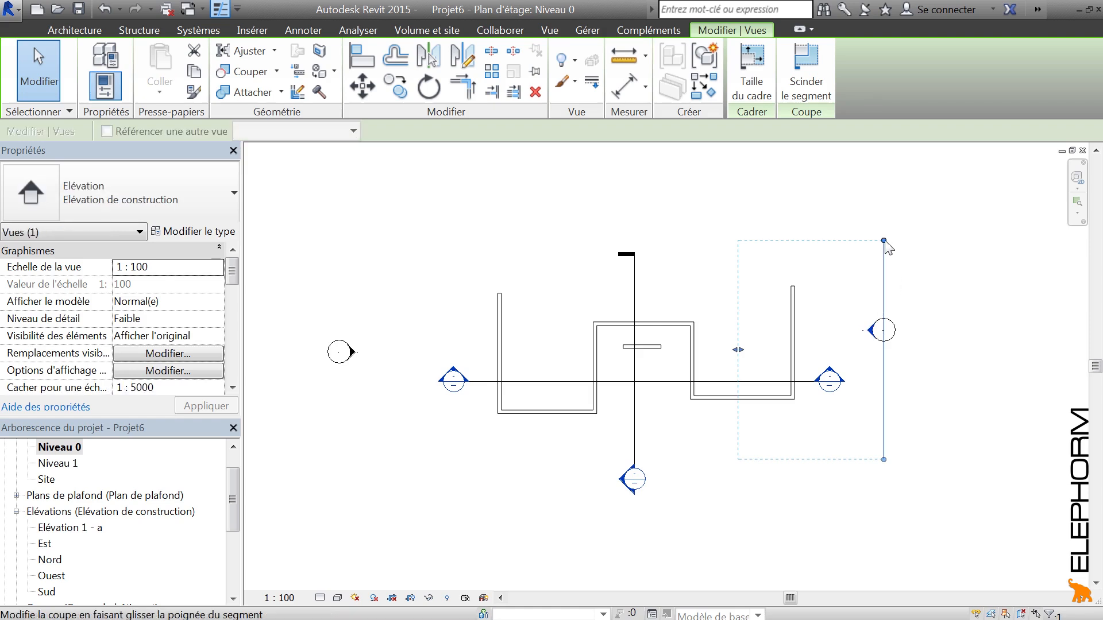
mouse_move(885, 244)
left_mouse_down()
mouse_move(882, 210)
mouse_move(883, 221)
left_mouse_up()
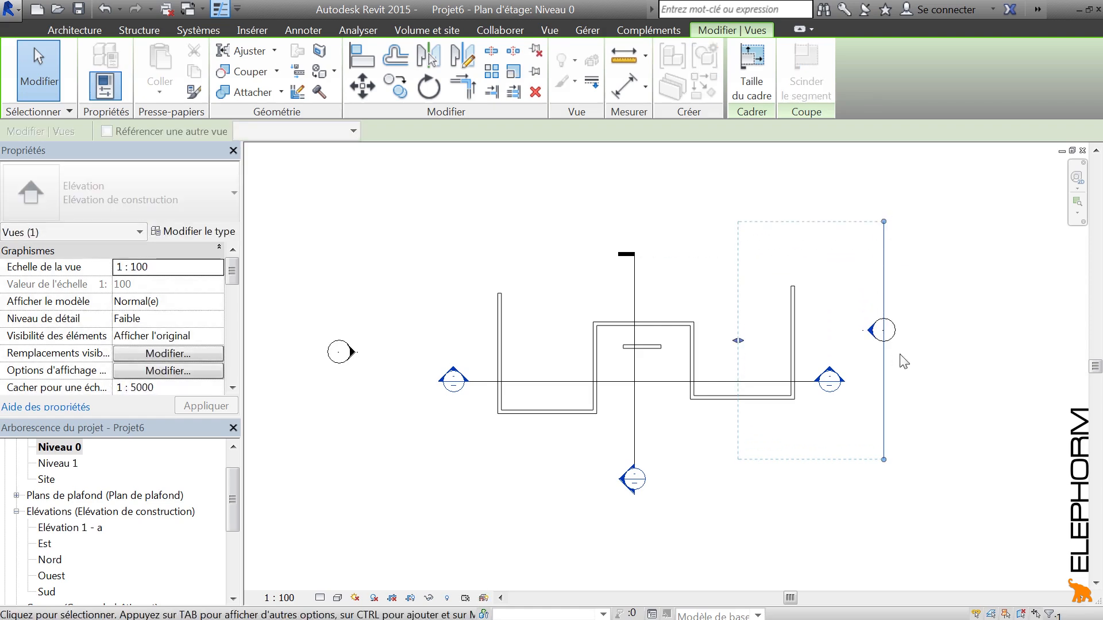
mouse_move(884, 459)
left_mouse_down()
mouse_move(884, 426)
mouse_move(884, 470)
left_mouse_up()
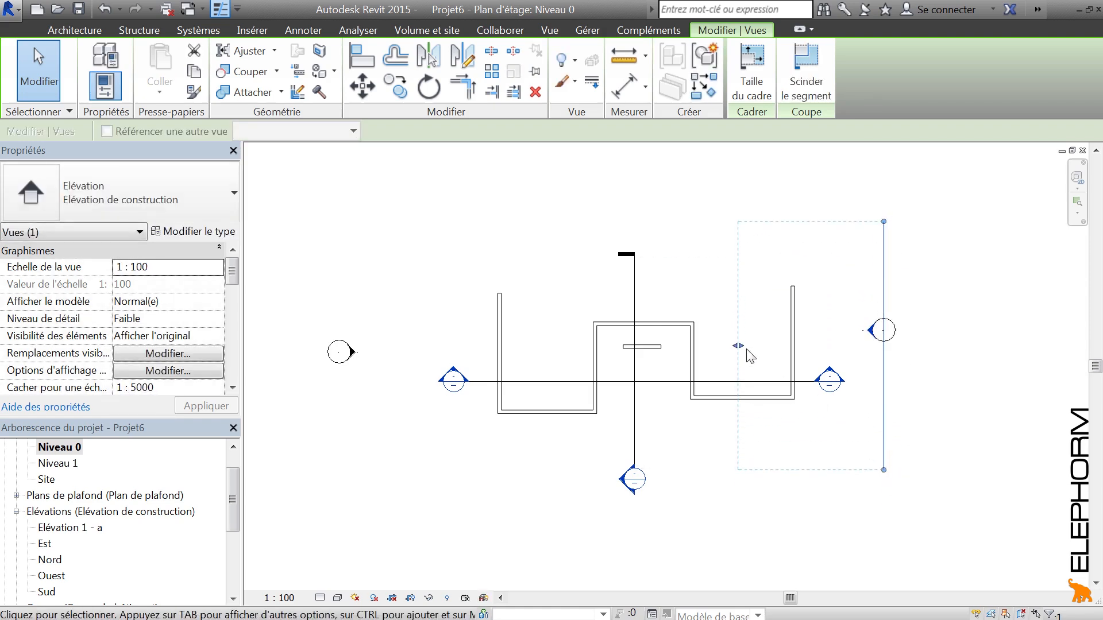
- Try several view depths for the new elevation by shifting its far boundary, and check the southwest wall
left_click_drag(741, 351, 775, 344)
left_click_drag(635, 336, 672, 338)
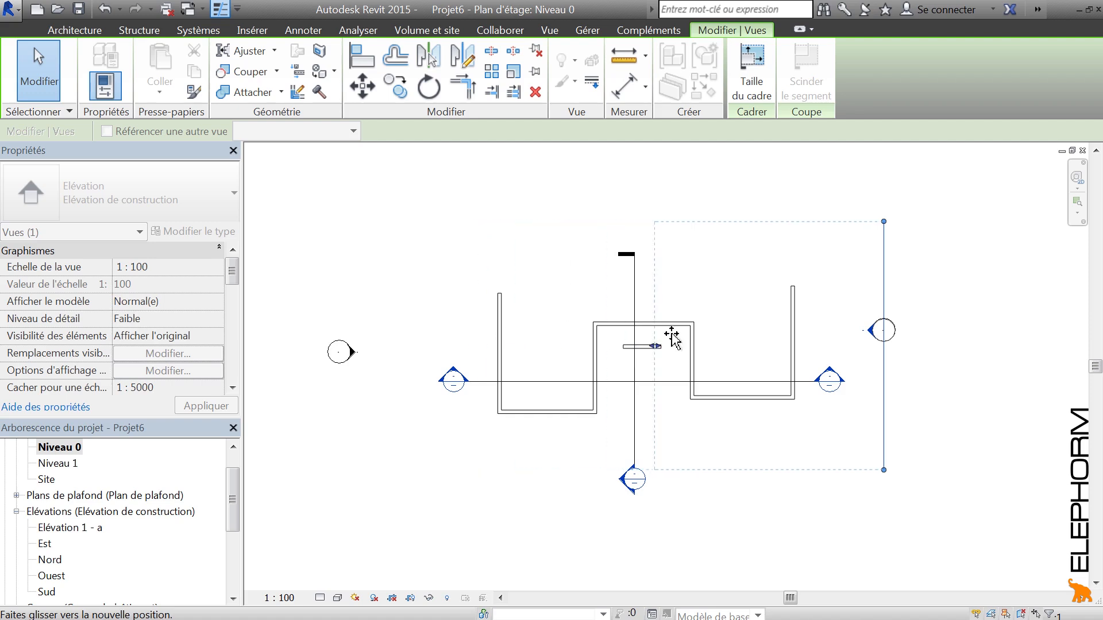
mouse_move(742, 342)
left_mouse_down()
mouse_move(723, 342)
mouse_move(747, 341)
left_mouse_up()
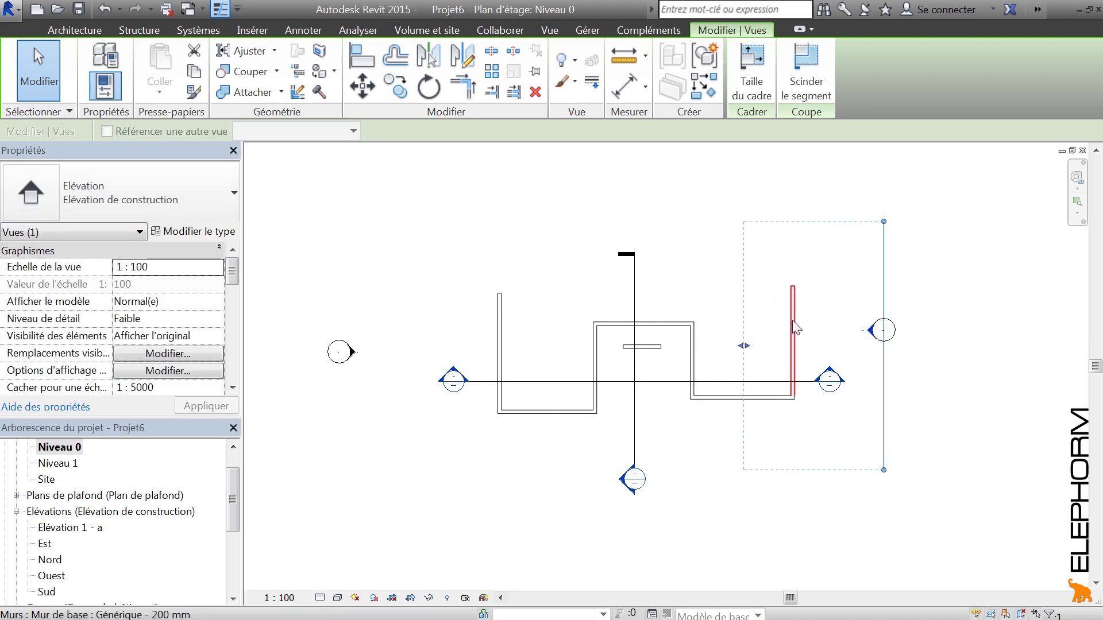
left_click(580, 411)
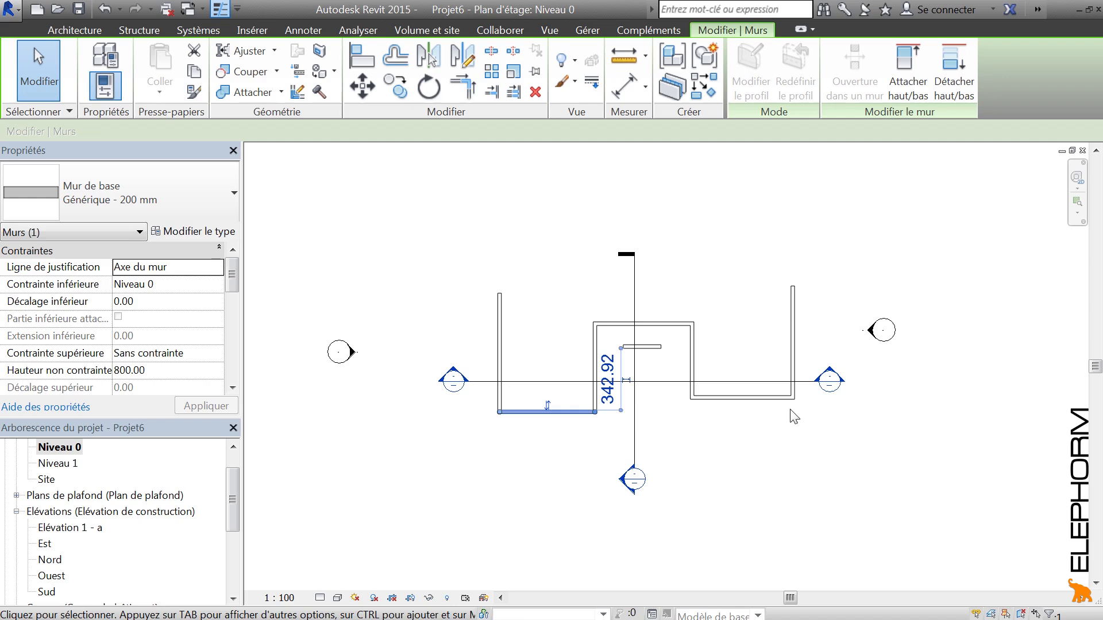
left_click(865, 289)
- Set the new elevation's depth boundary between the east wall and the central recess, and open the elevation view
left_click(871, 330)
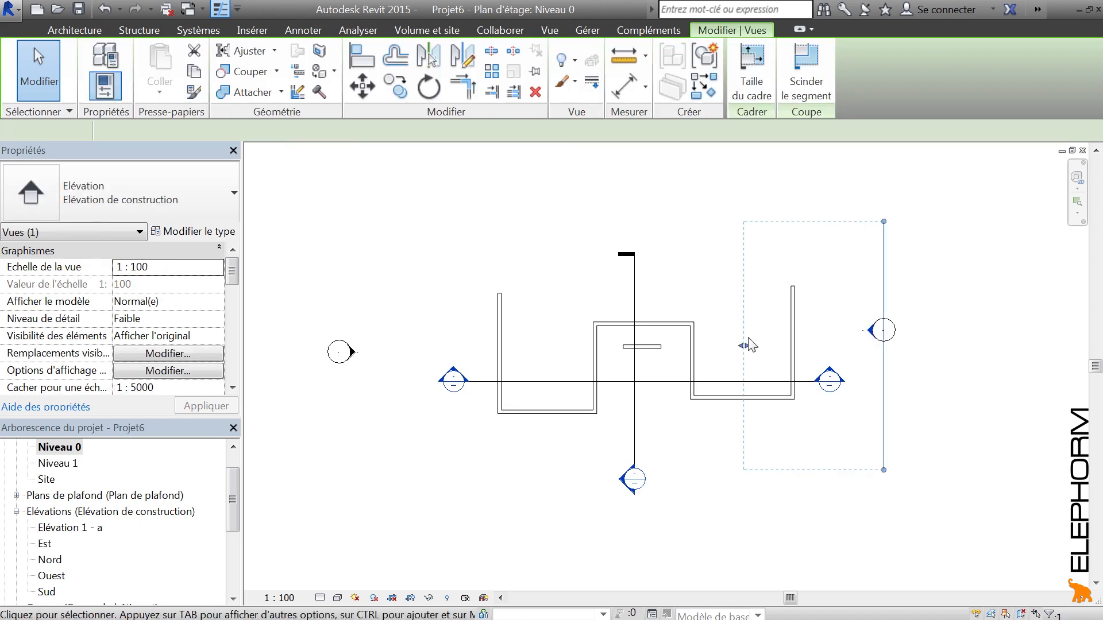
left_click_drag(748, 347, 728, 345)
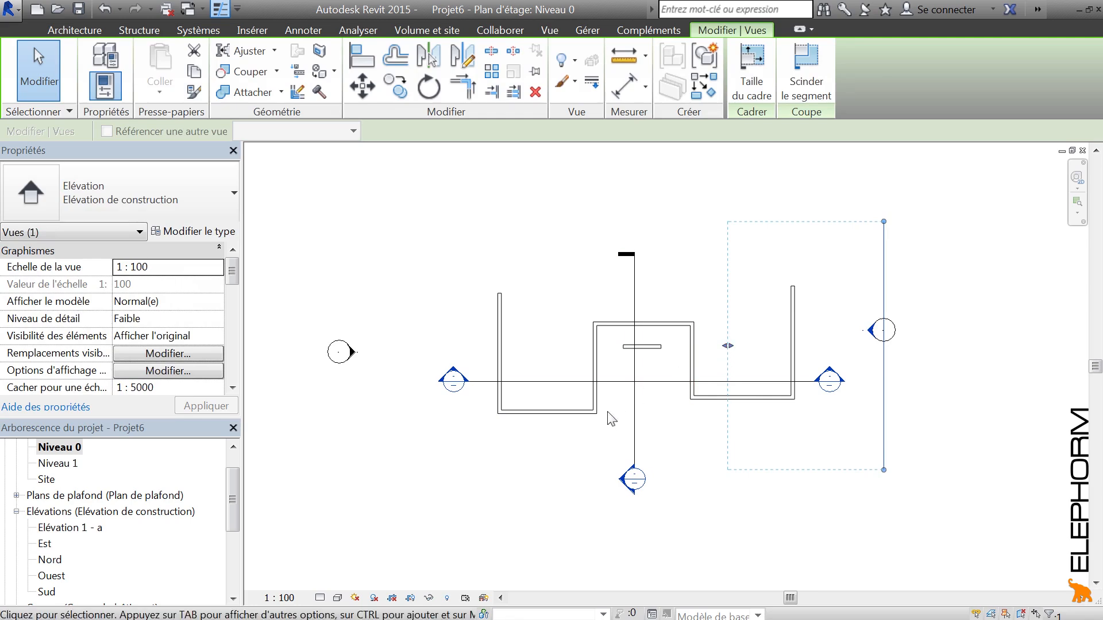
left_click(917, 295)
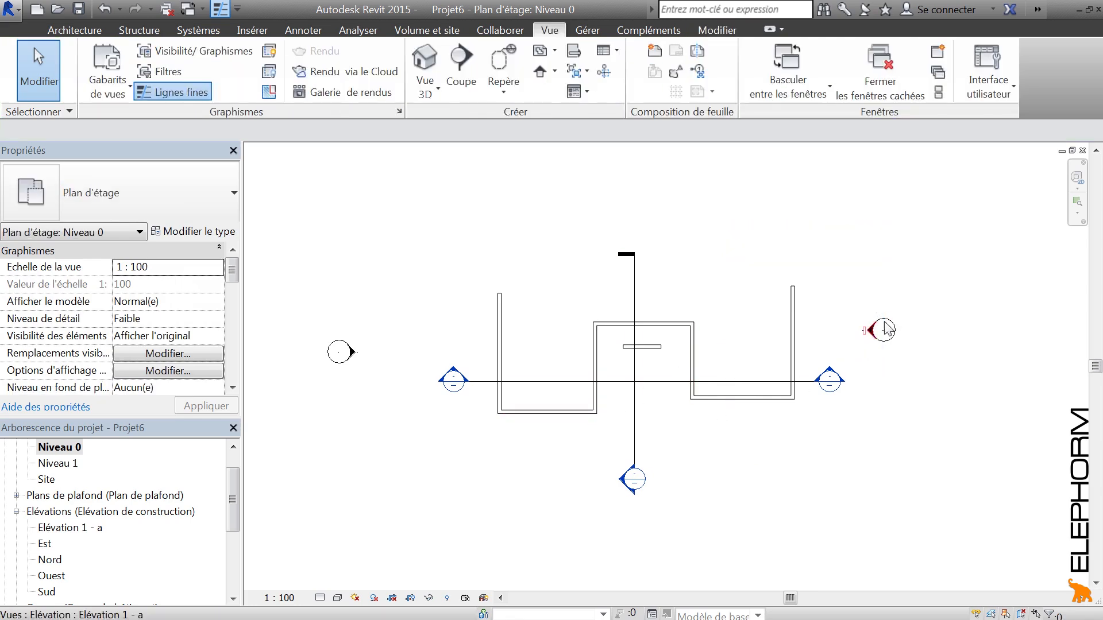
double_click(874, 331)
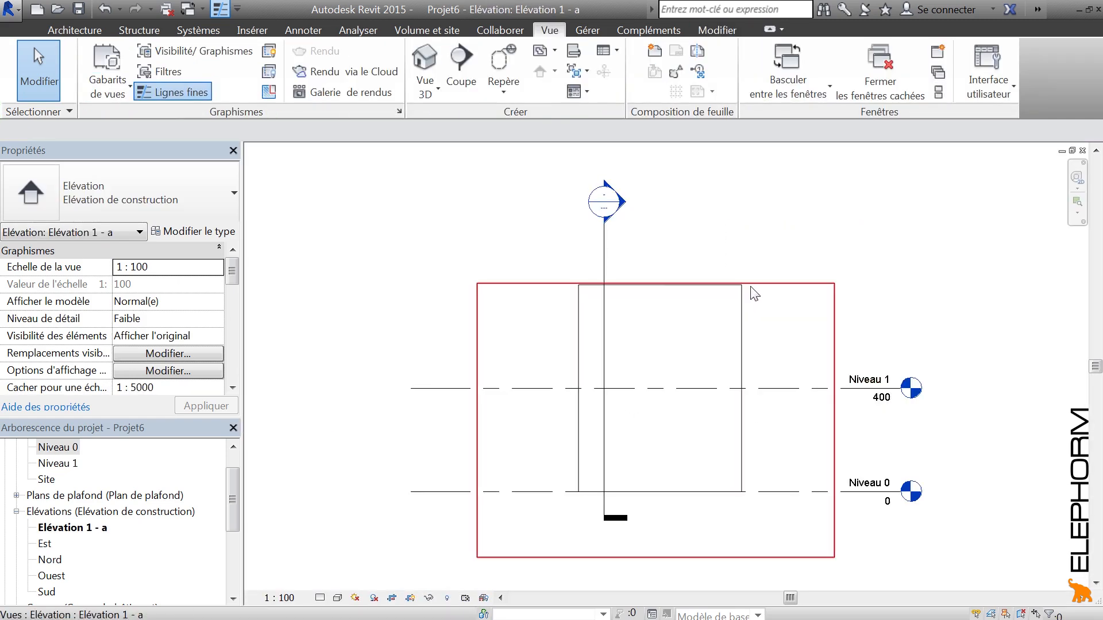
- Extend the elevation's depth boundary in the Niveau 0 plan westward past the central recess, and reopen the elevation view
double_click(61, 447)
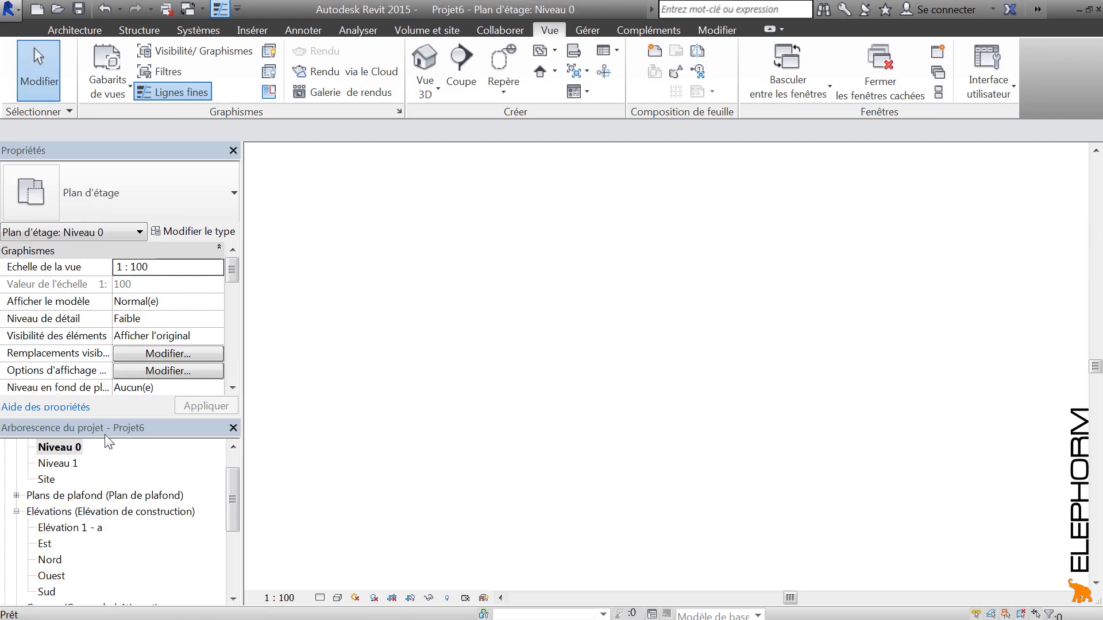
left_click(870, 334)
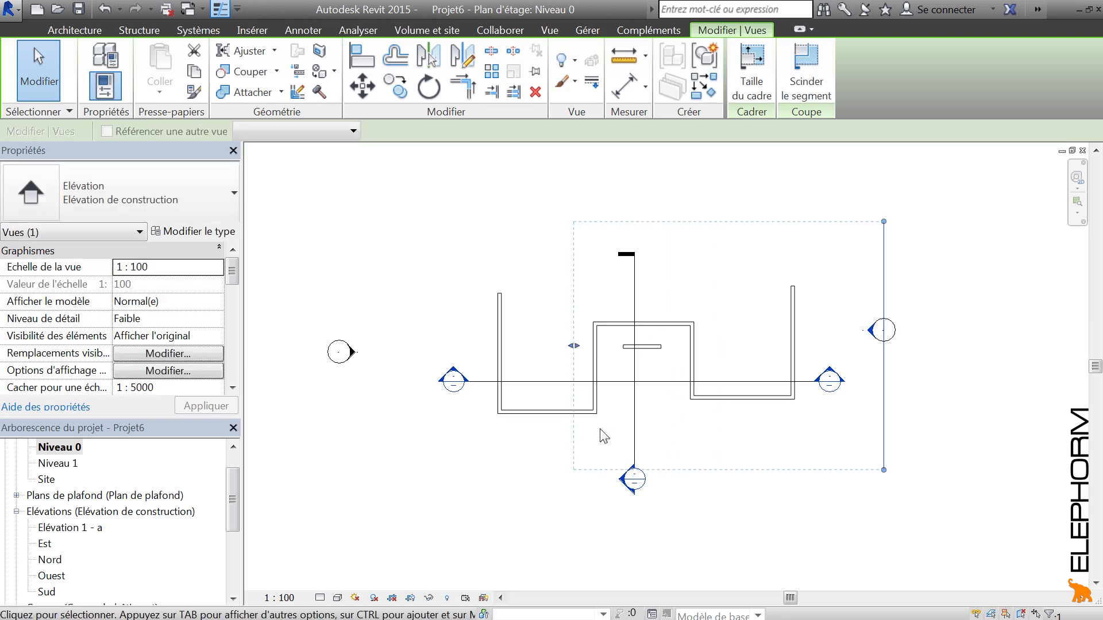
left_click(1051, 404)
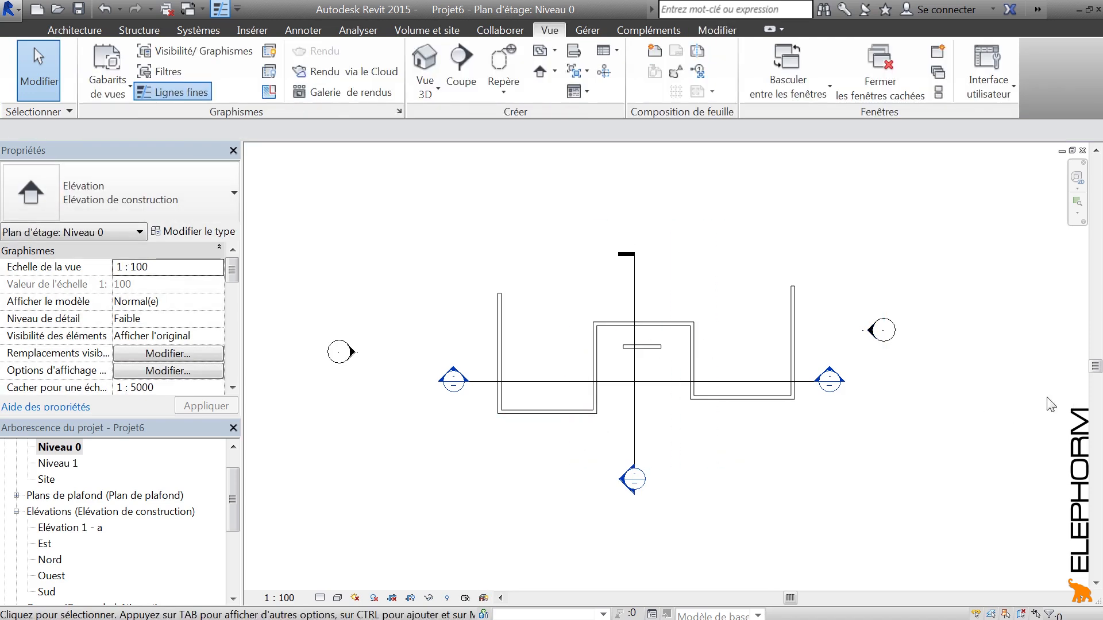
double_click(872, 329)
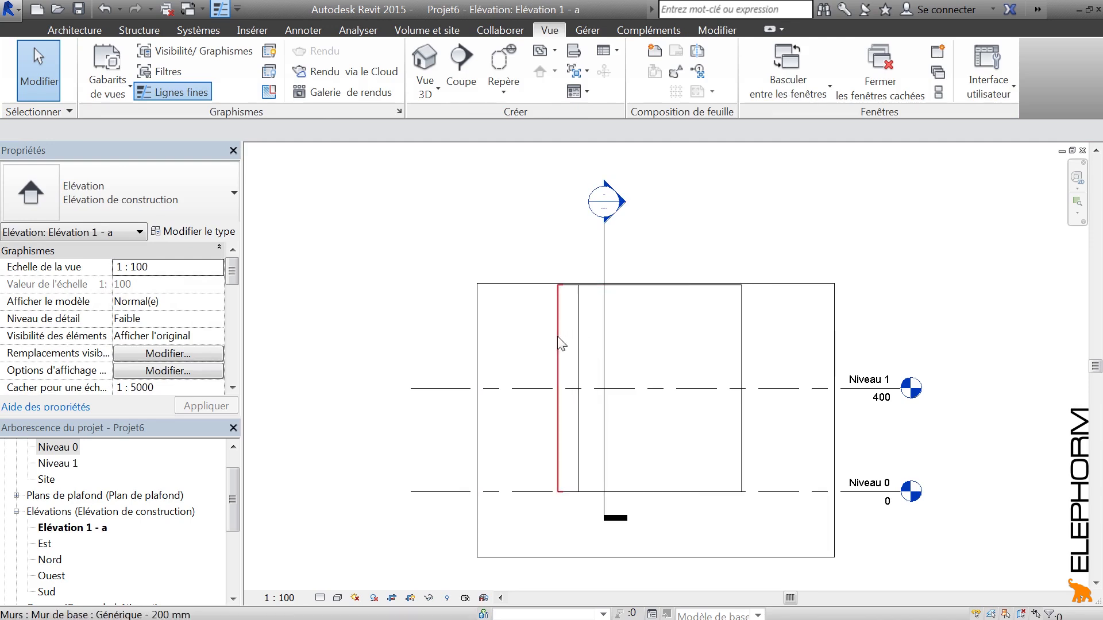
- In the Niveau 0 plan, pull the new elevation's depth boundary back between its marker and the east wall
double_click(55, 448)
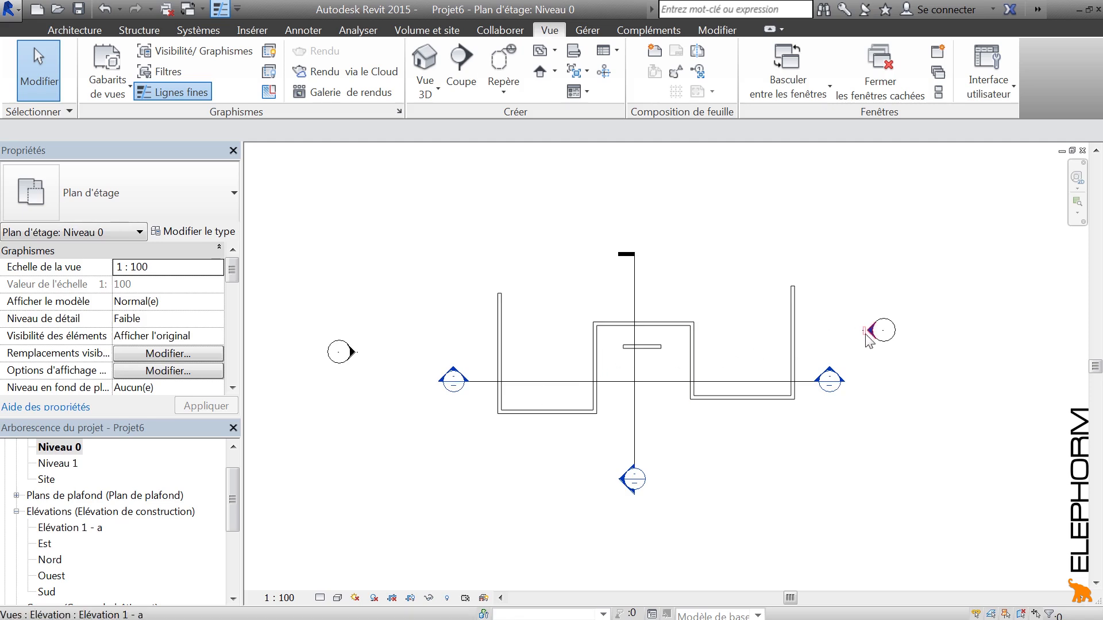
left_click(870, 331)
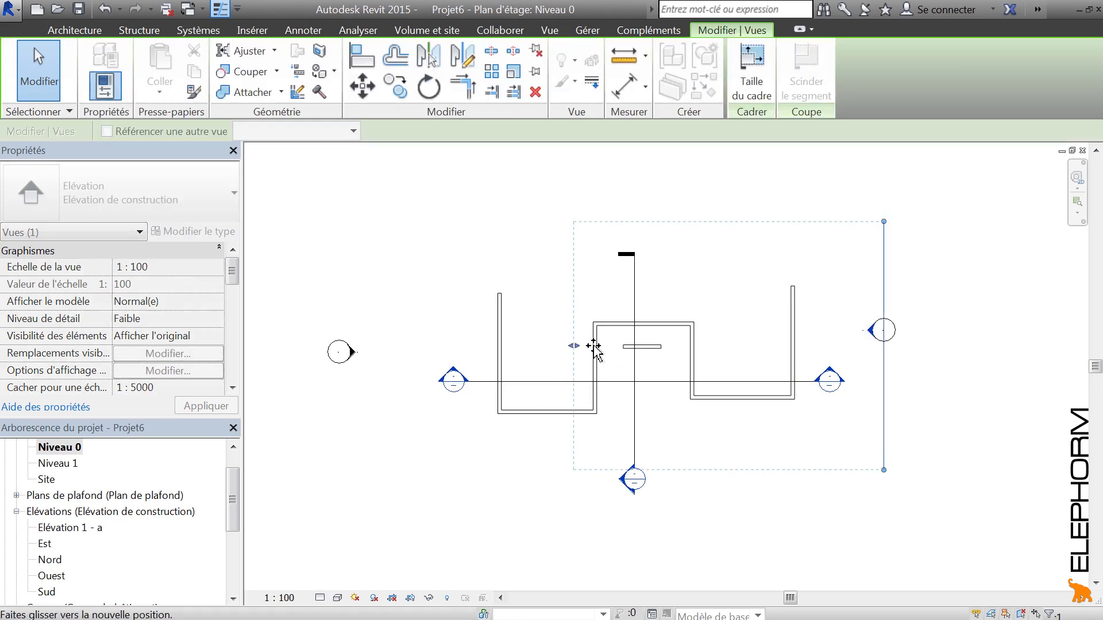
left_click_drag(594, 348, 818, 347)
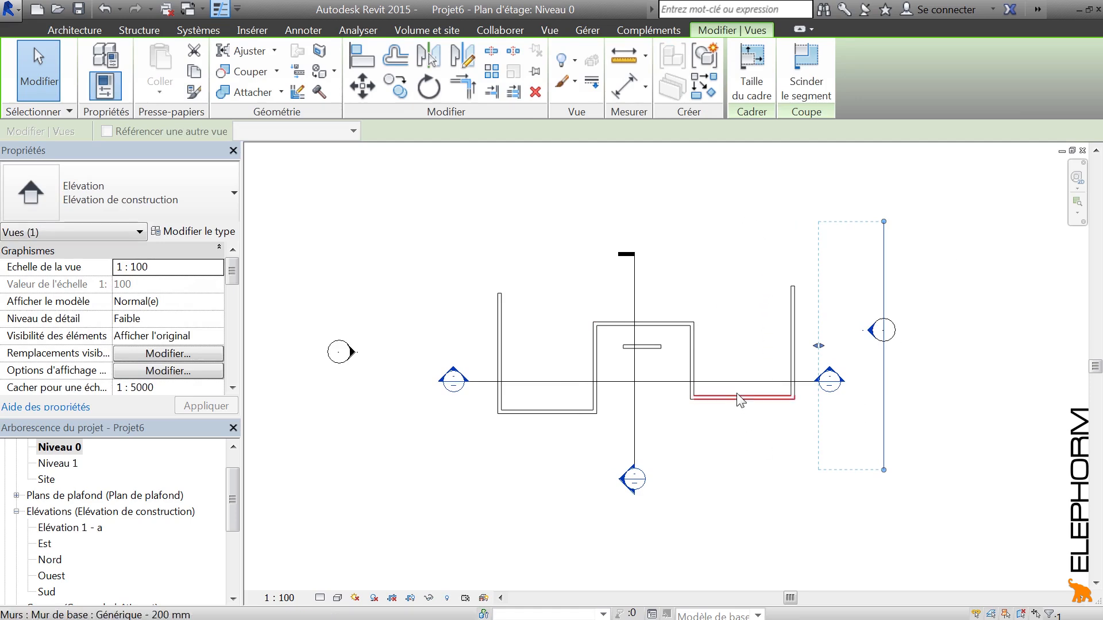
- Extend the horizontal section's line and crop boundary eastward past the new elevation marker, and open the section view
left_click(828, 392)
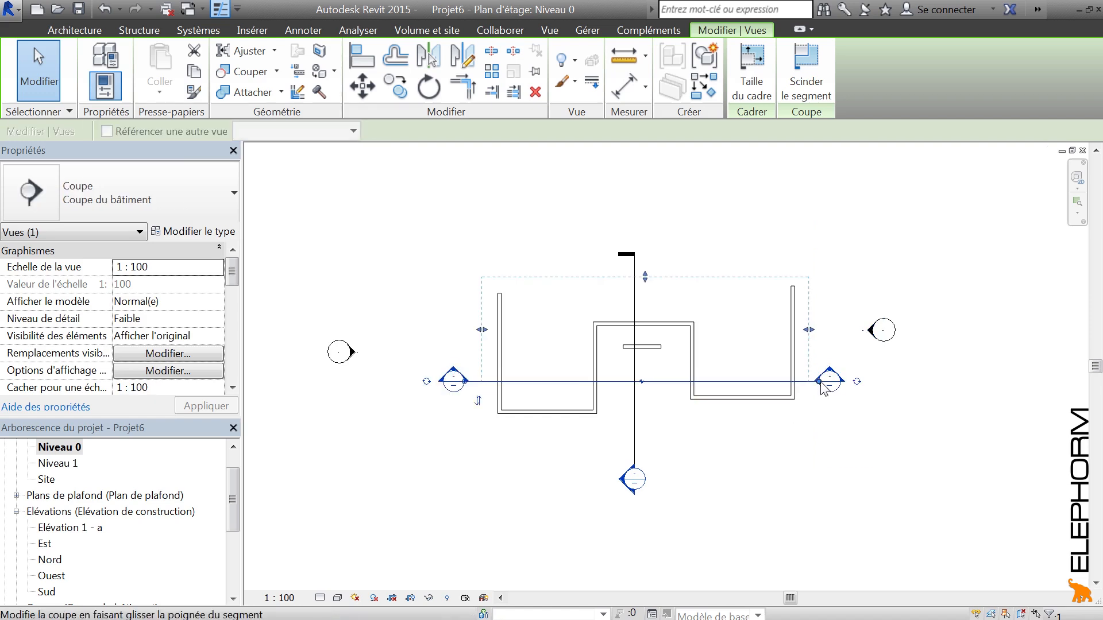
left_click_drag(818, 381, 963, 380)
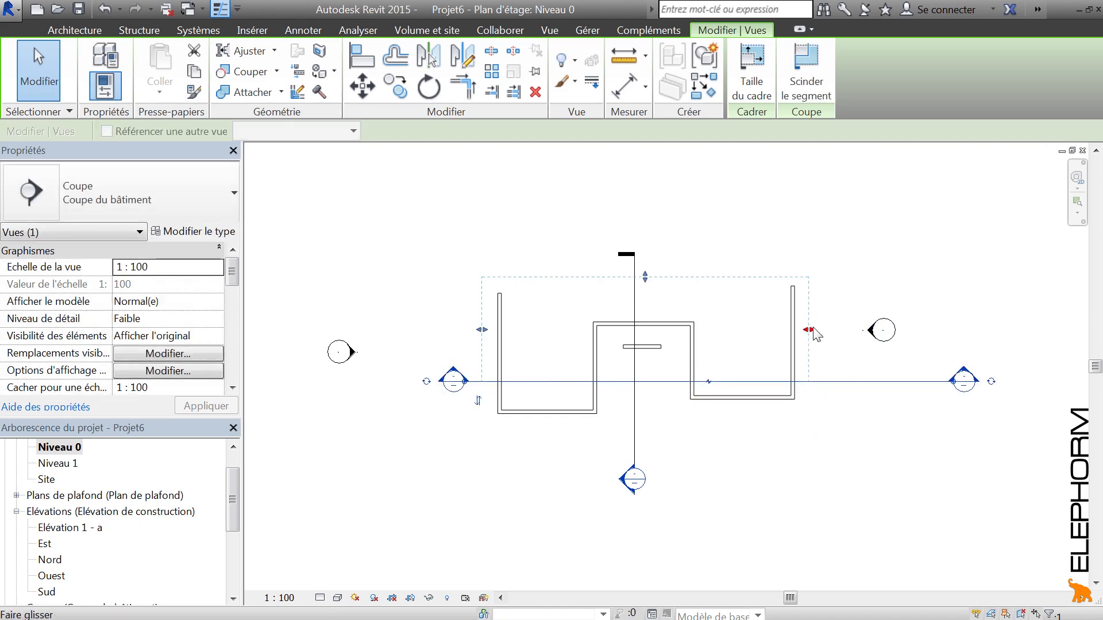
left_click_drag(809, 330, 940, 329)
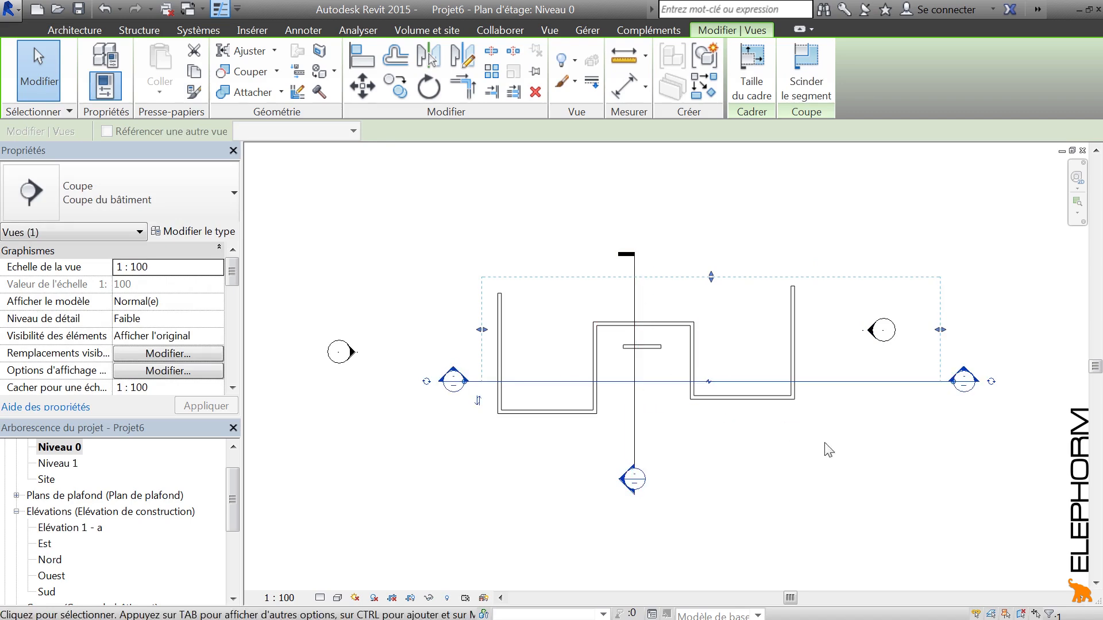
left_click(810, 436)
double_click(971, 375)
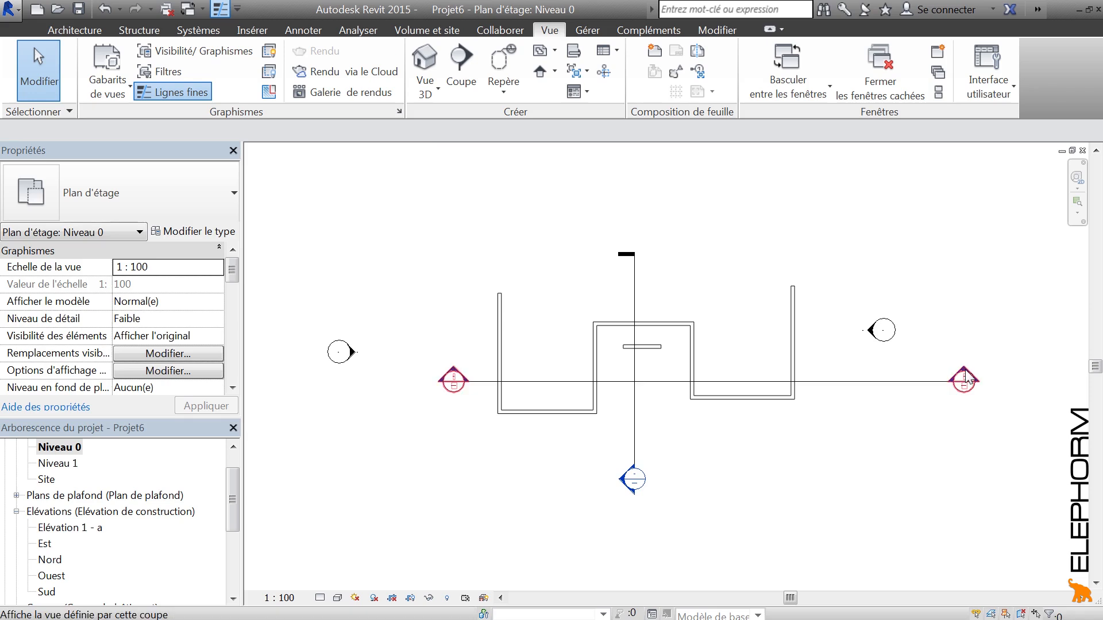
middle_click_drag(739, 404, 683, 402)
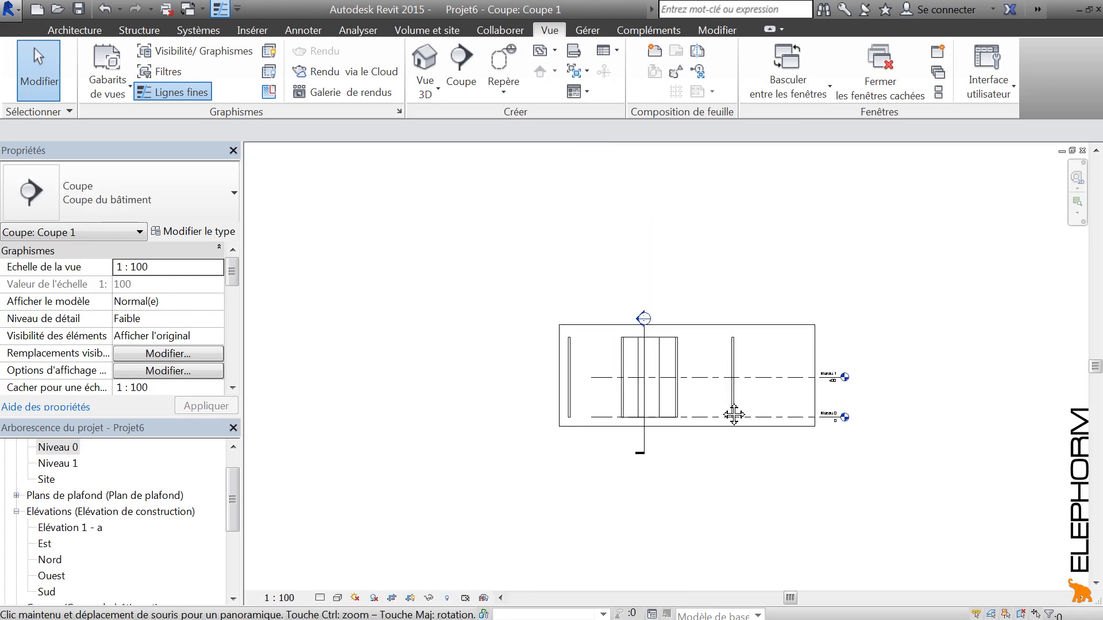
- Check Elévation 1 - a, and extend its depth boundary in the Niveau 0 plan westward past the central recess
double_click(73, 529)
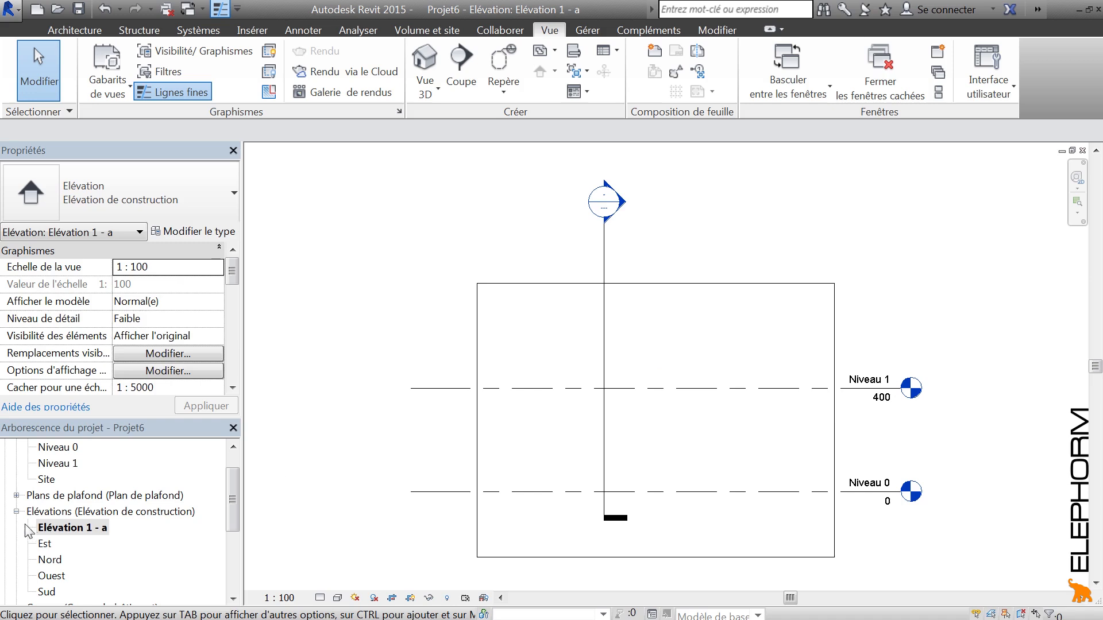
double_click(57, 448)
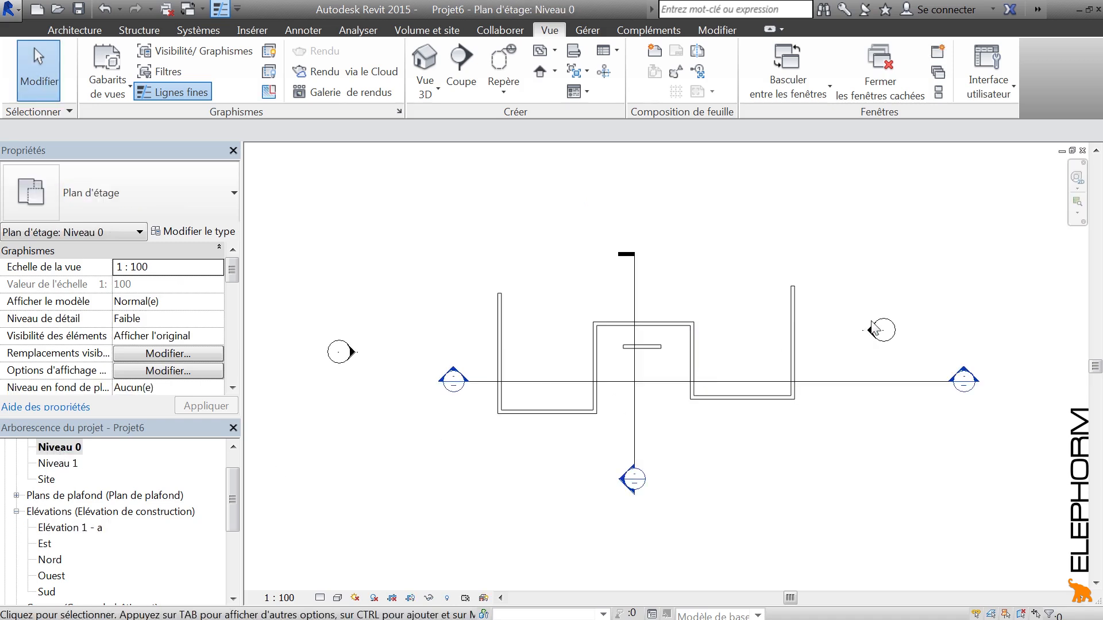
left_click(874, 339)
left_click_drag(815, 347, 560, 357)
left_click(743, 499)
- Open the elevation view and raise both the upper and lower edges of its crop frame
double_click(874, 336)
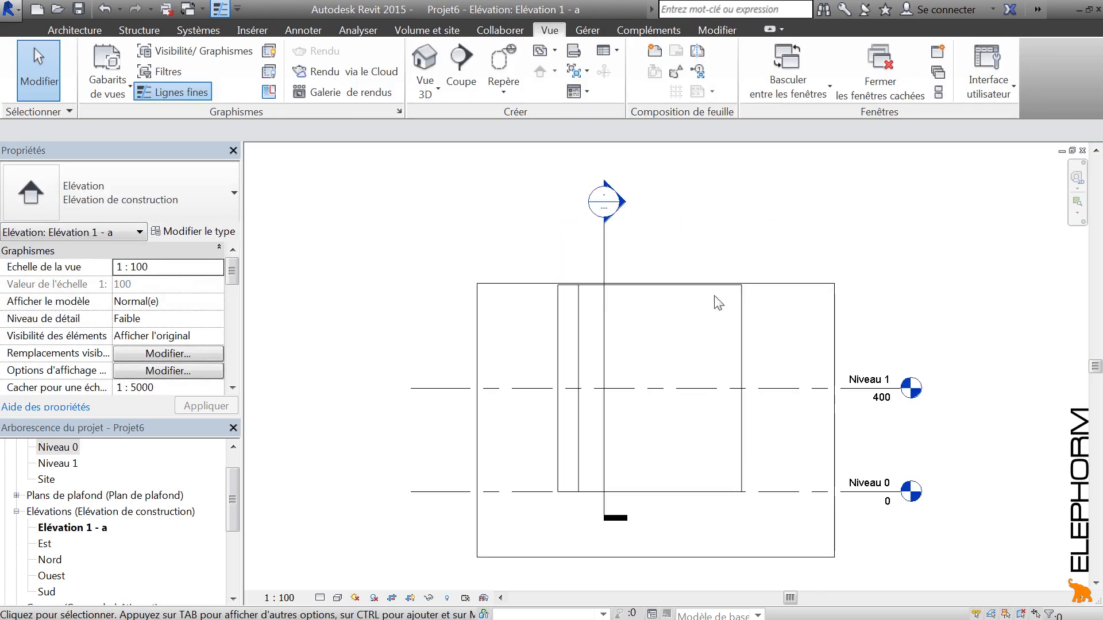
left_click(775, 291)
left_click(656, 284)
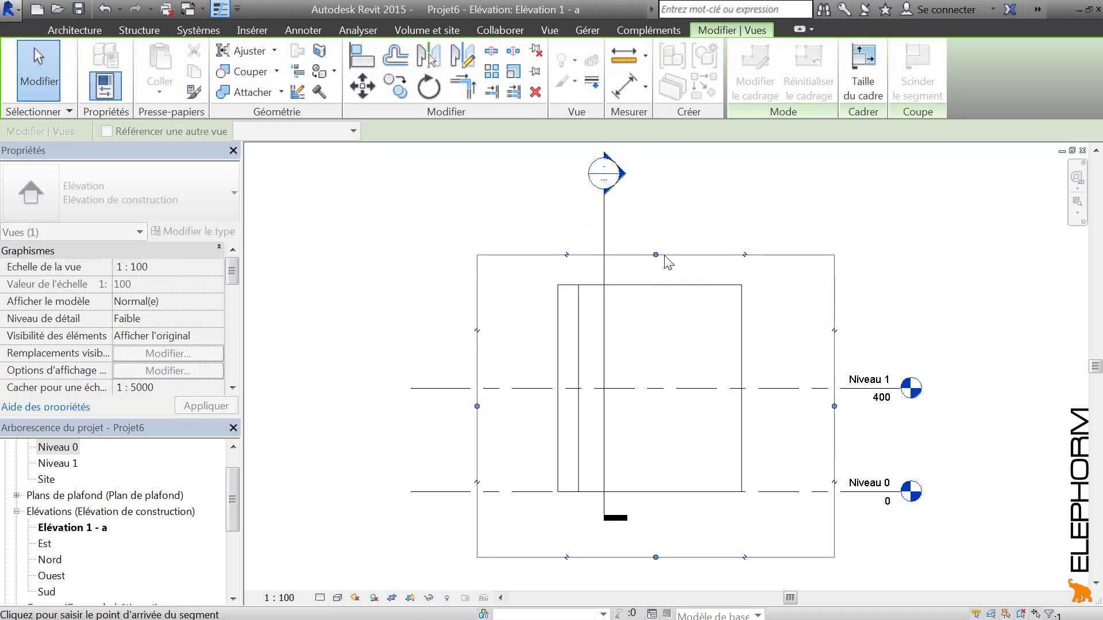
left_click(660, 255)
left_click(656, 557)
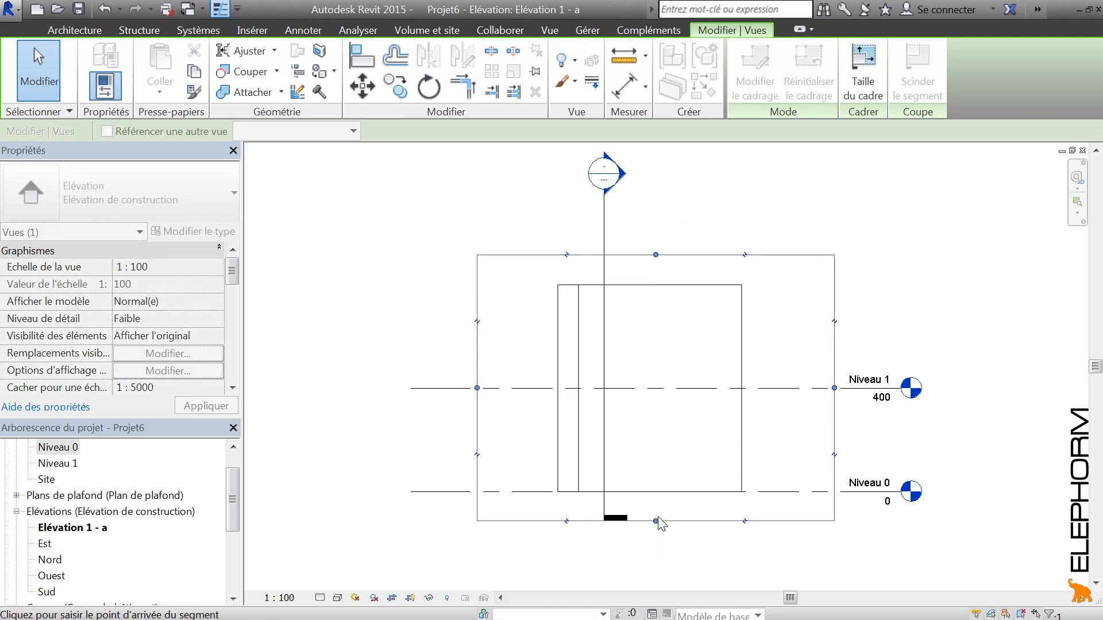
left_click(655, 522)
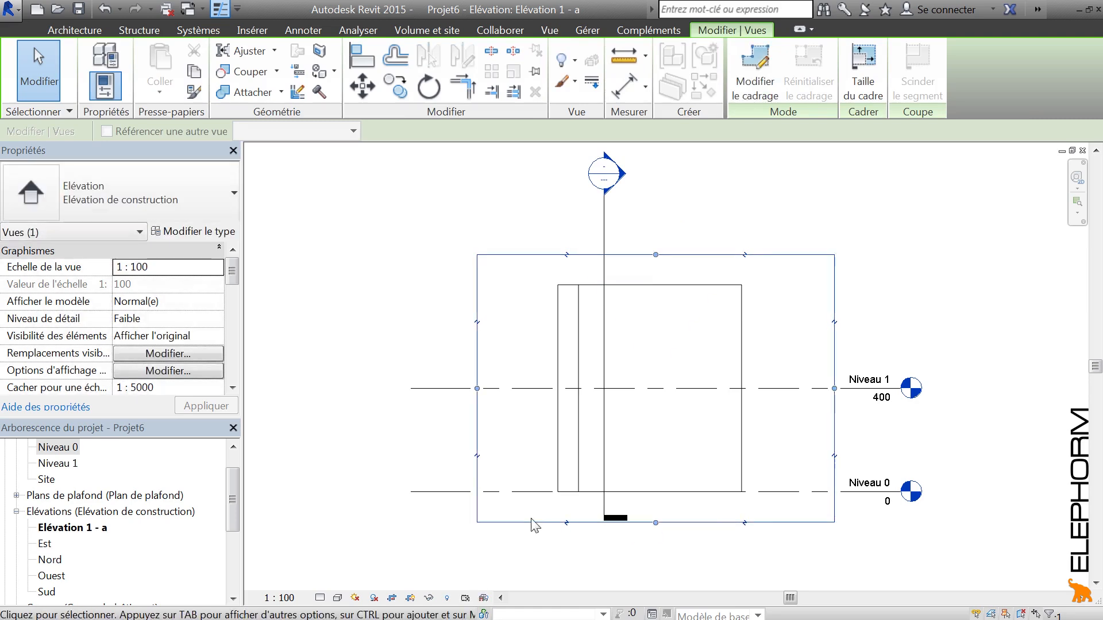
- Return to the Niveau 0 plan and examine the new elevation's arrow and view extents
double_click(77, 528)
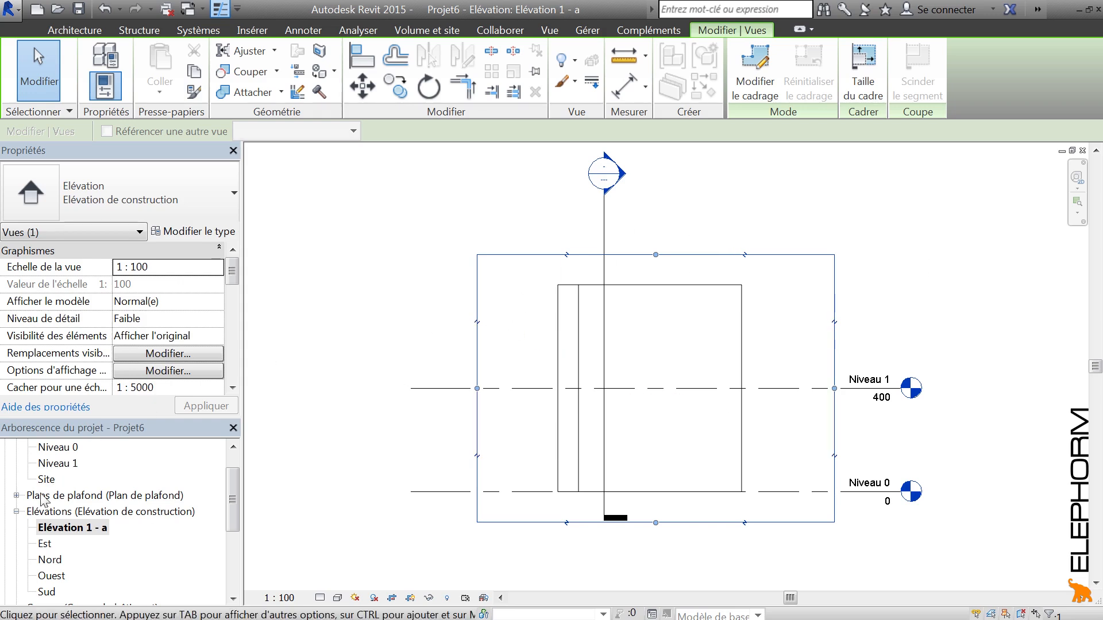
double_click(65, 449)
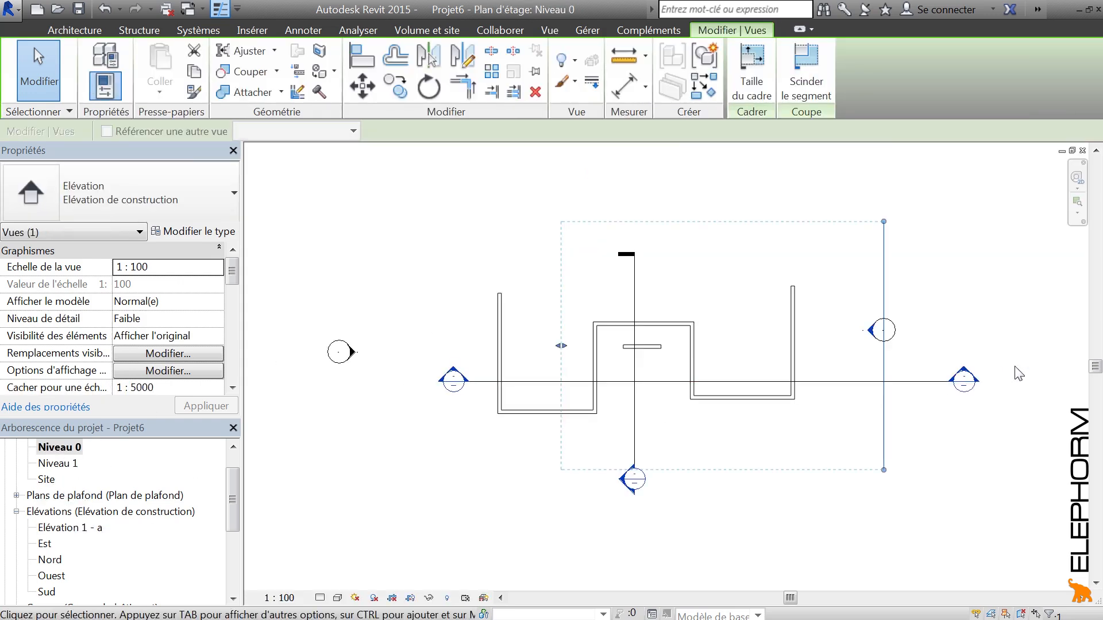
scroll(899, 344, "up", 3)
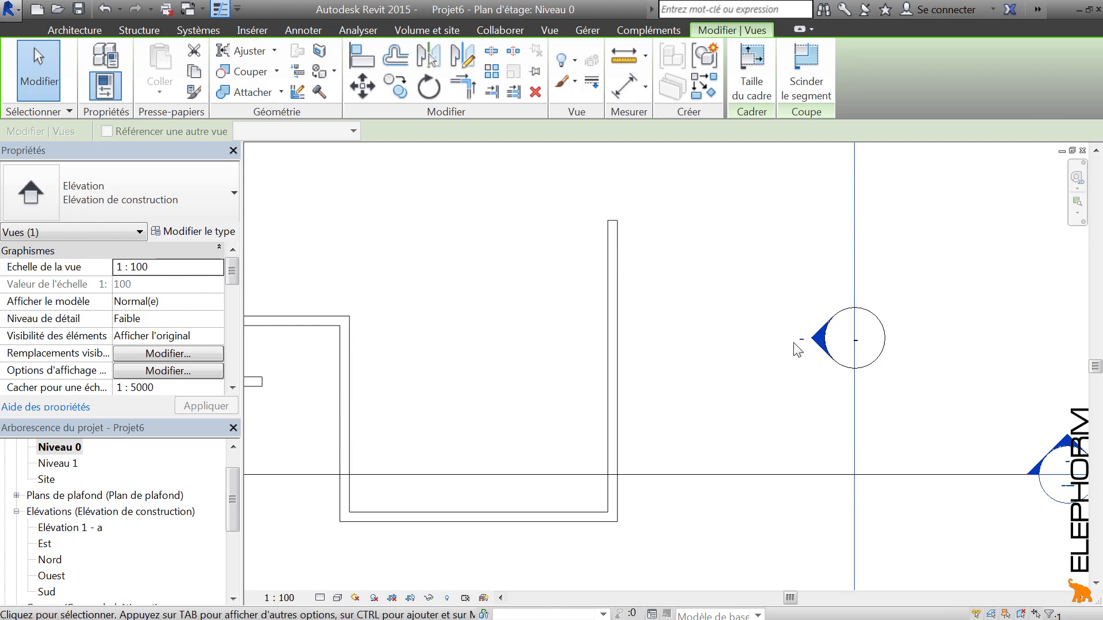
left_click(746, 239)
scroll(741, 287, "down", 3)
left_click(776, 315)
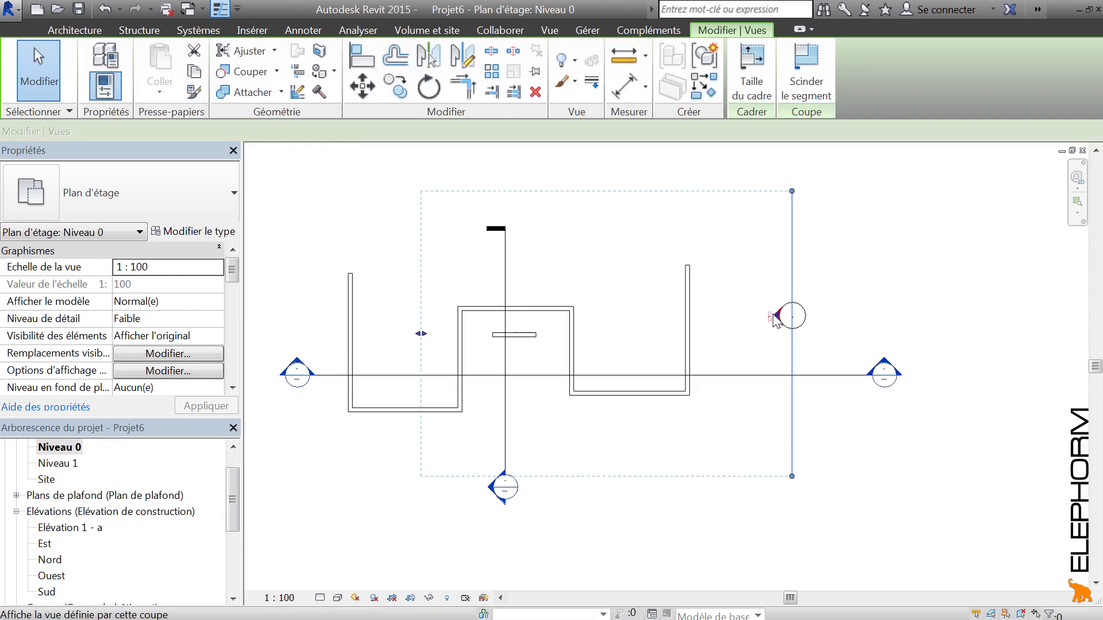
left_click(851, 290)
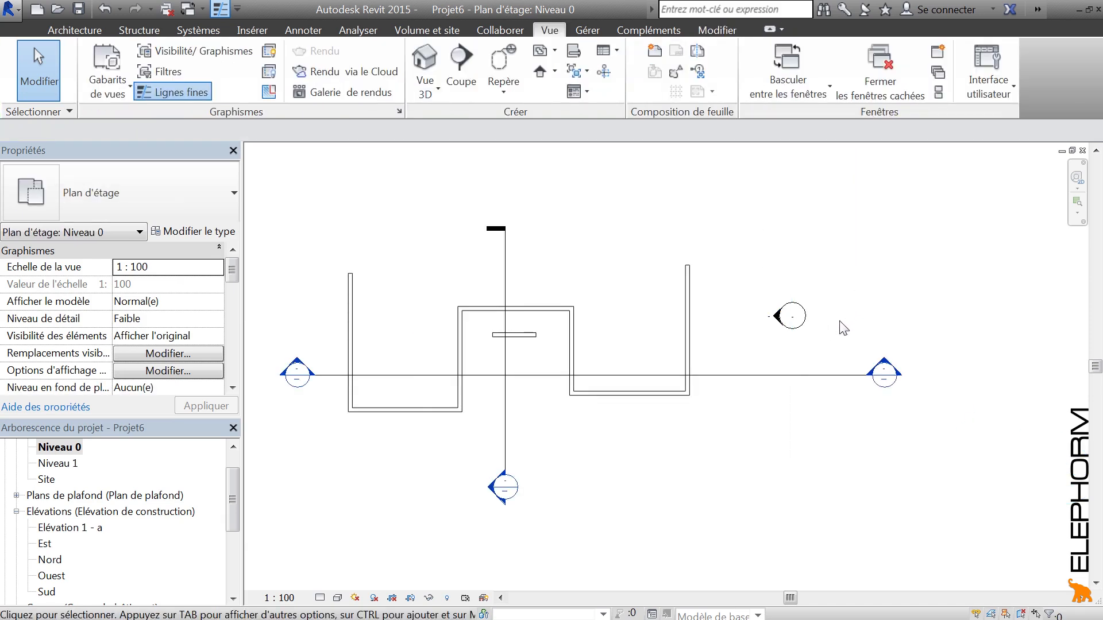
- Add a north-facing elevation to the marker just east of the building
left_click(809, 324)
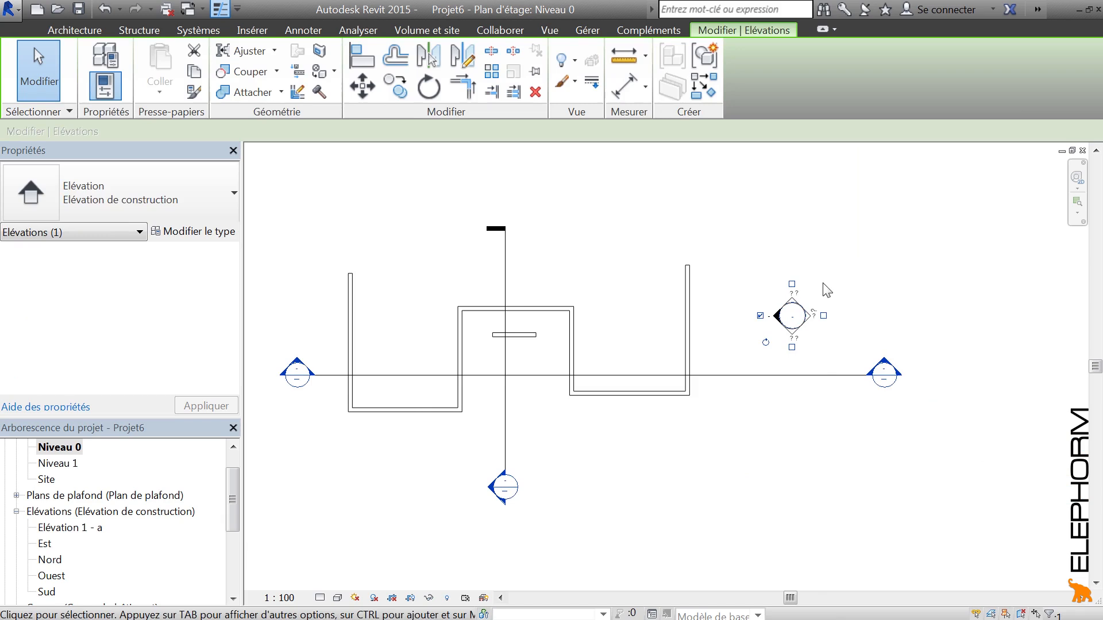
scroll(827, 290, "up", 5)
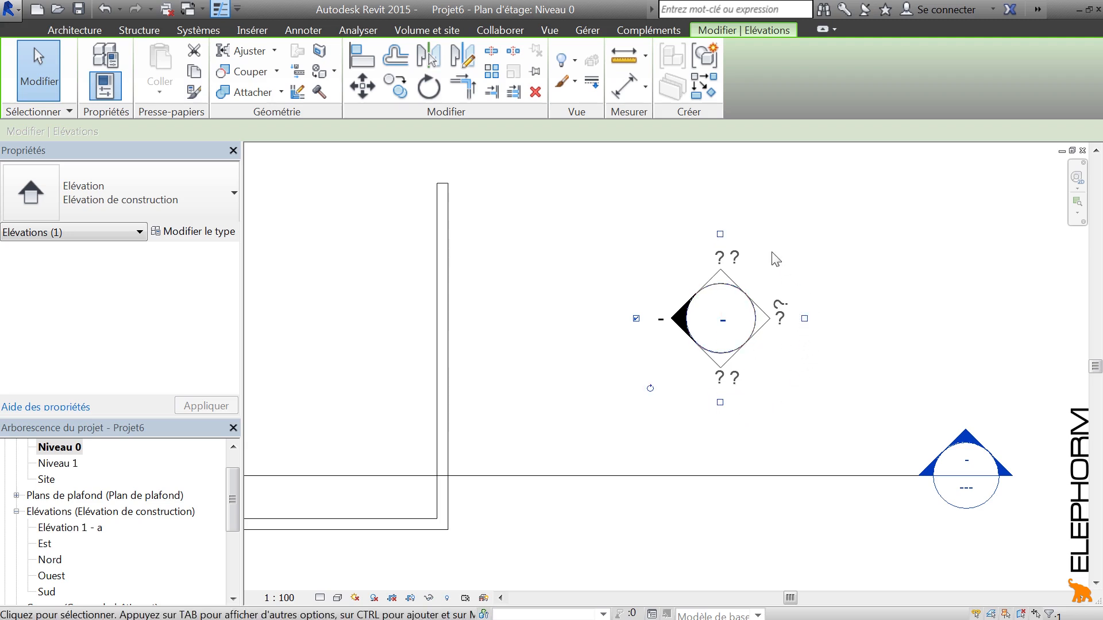
left_click(720, 235)
left_click(875, 201)
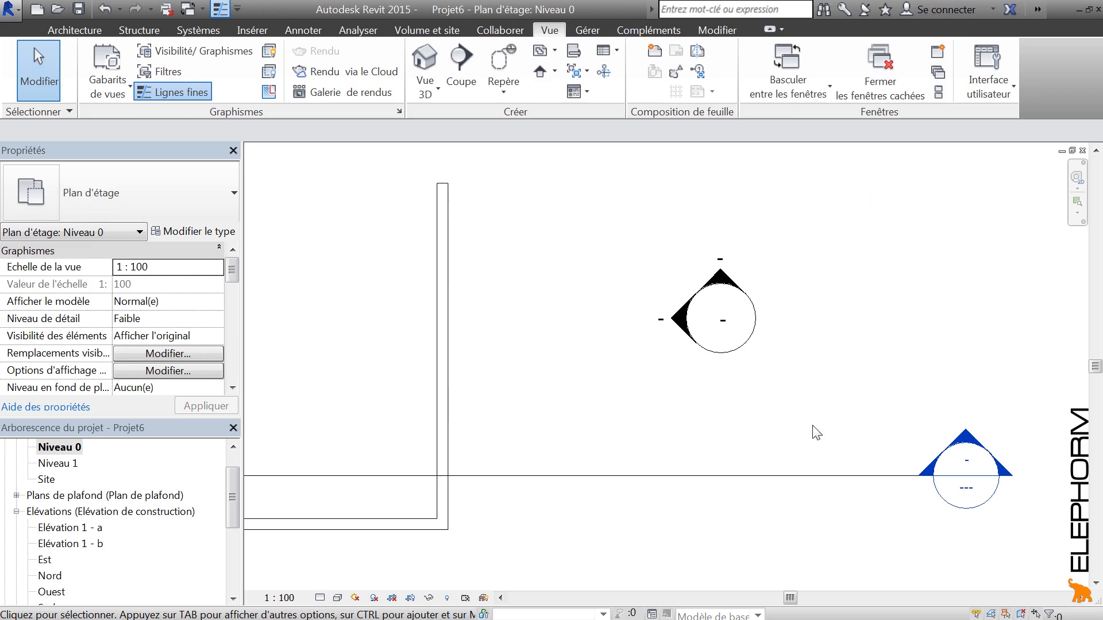
- Select the marker's north-facing and west-facing arrows in turn to compare their view extents
scroll(817, 432, "down", 2)
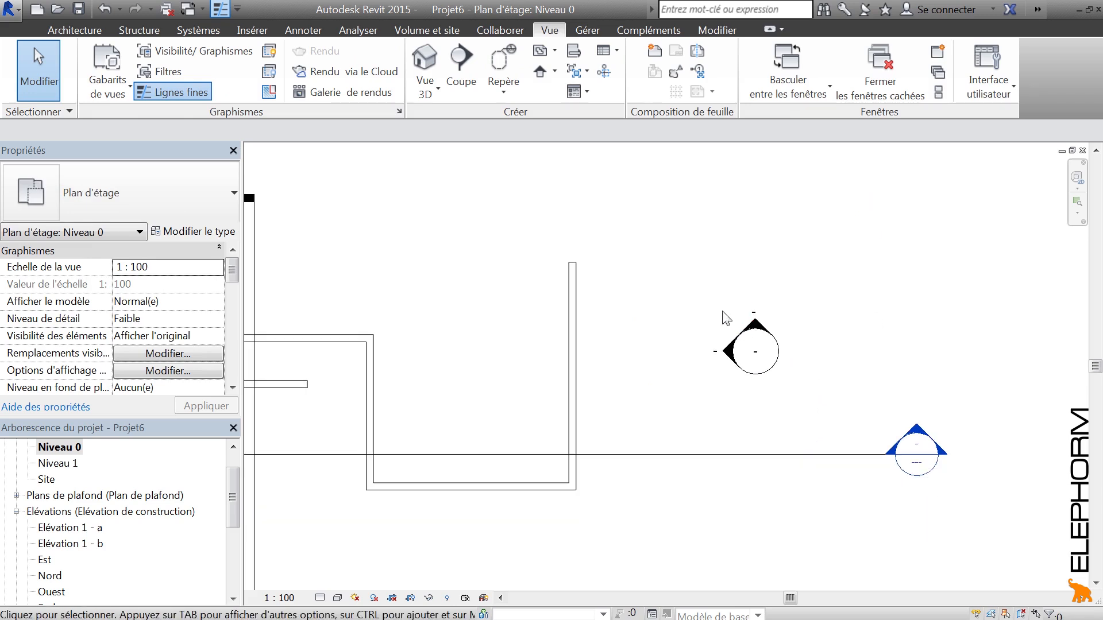
left_click(746, 332)
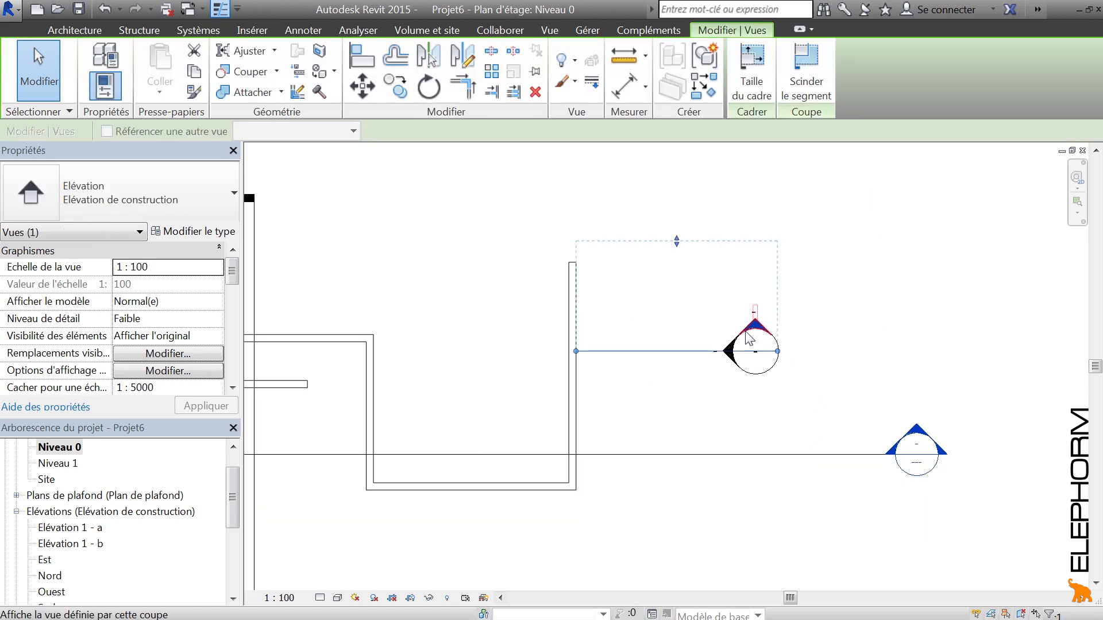
left_click(850, 297)
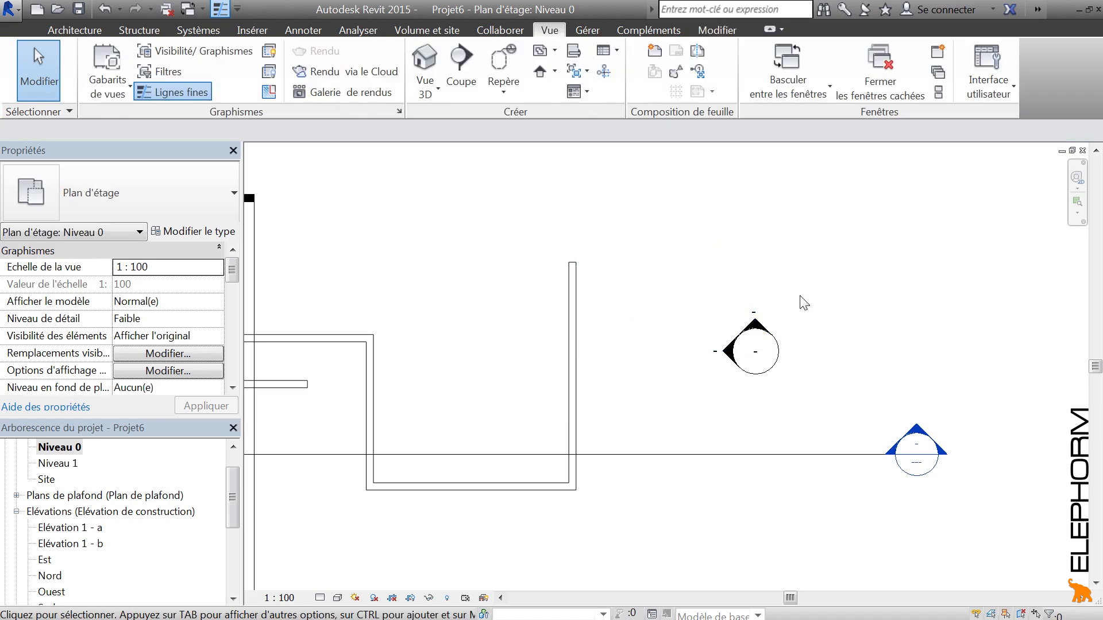
left_click(728, 350)
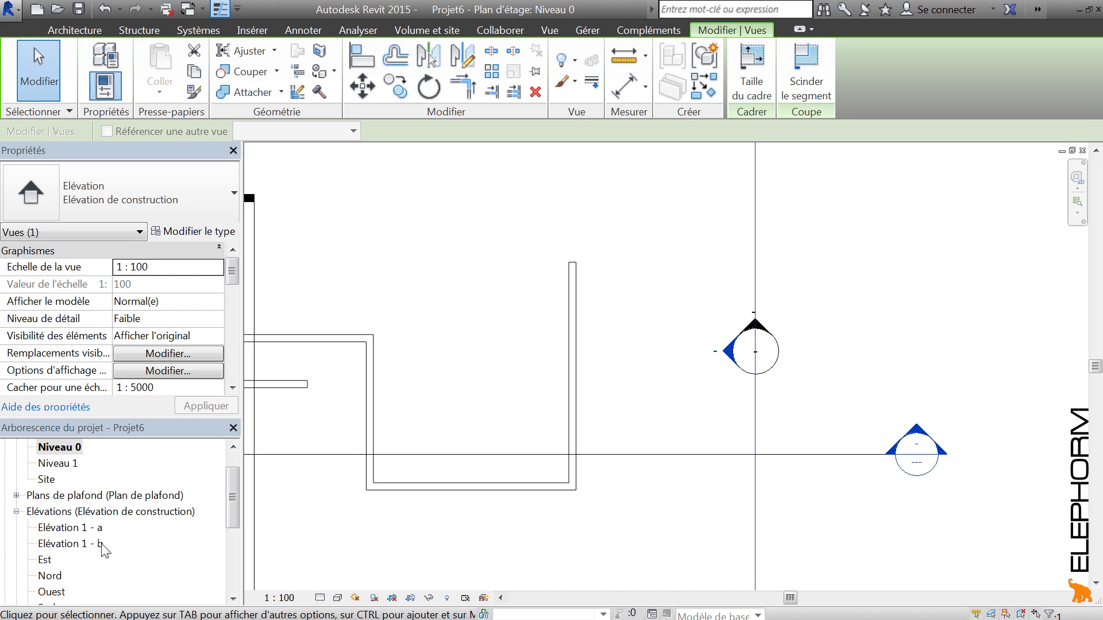
left_click(847, 293)
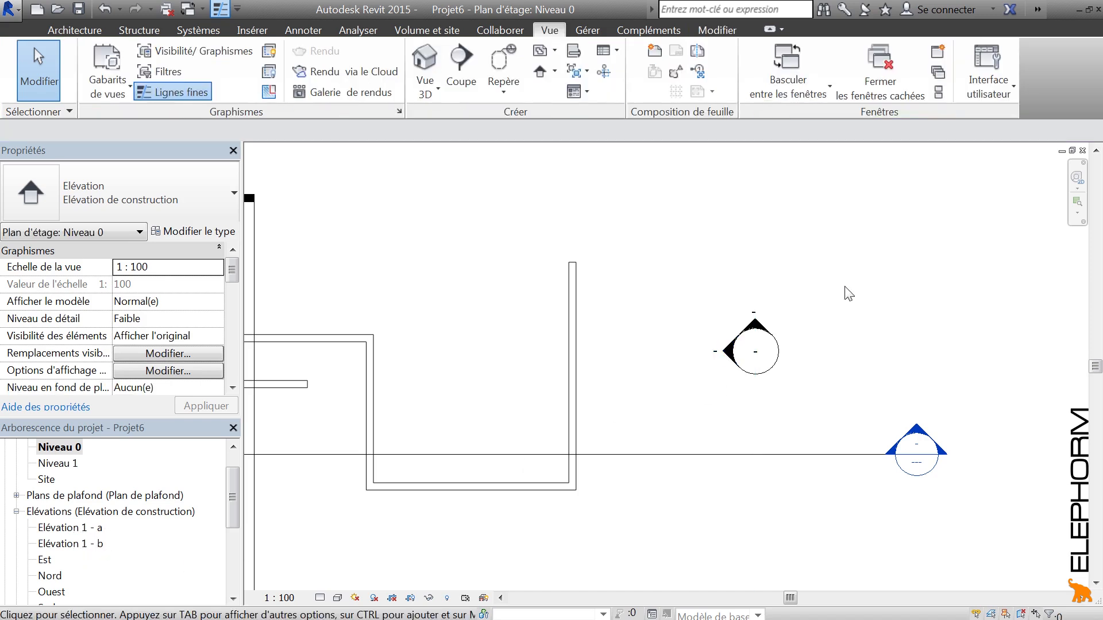
- Add east-facing and south-facing elevations to the same marker
left_click(782, 349)
left_click(755, 407)
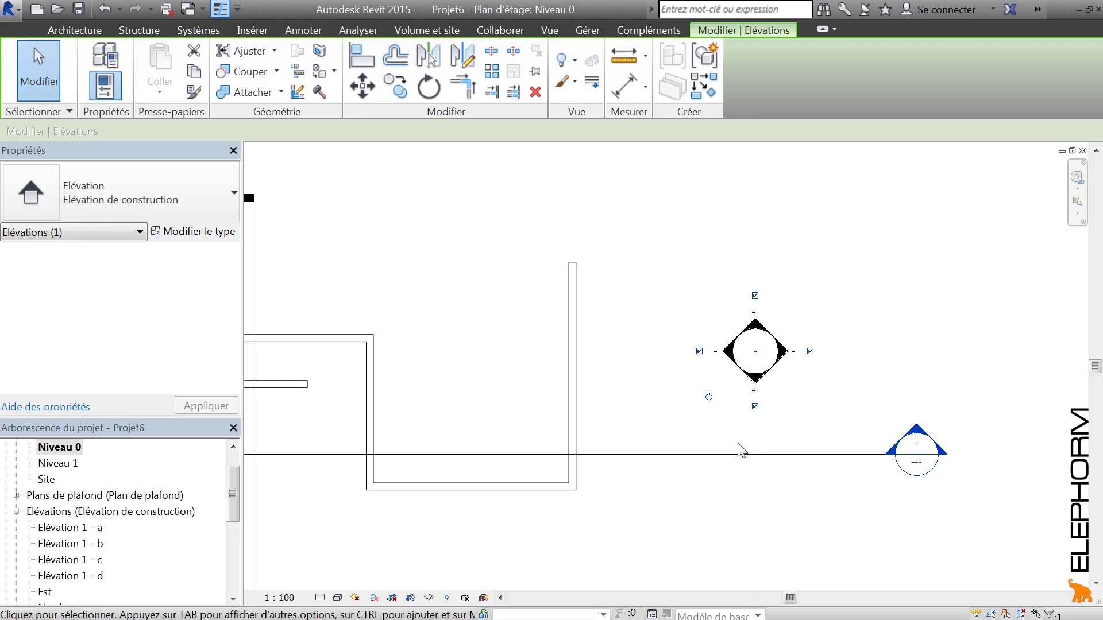
- Try rotating the four-direction elevation marker slightly about its centre
left_click(709, 399)
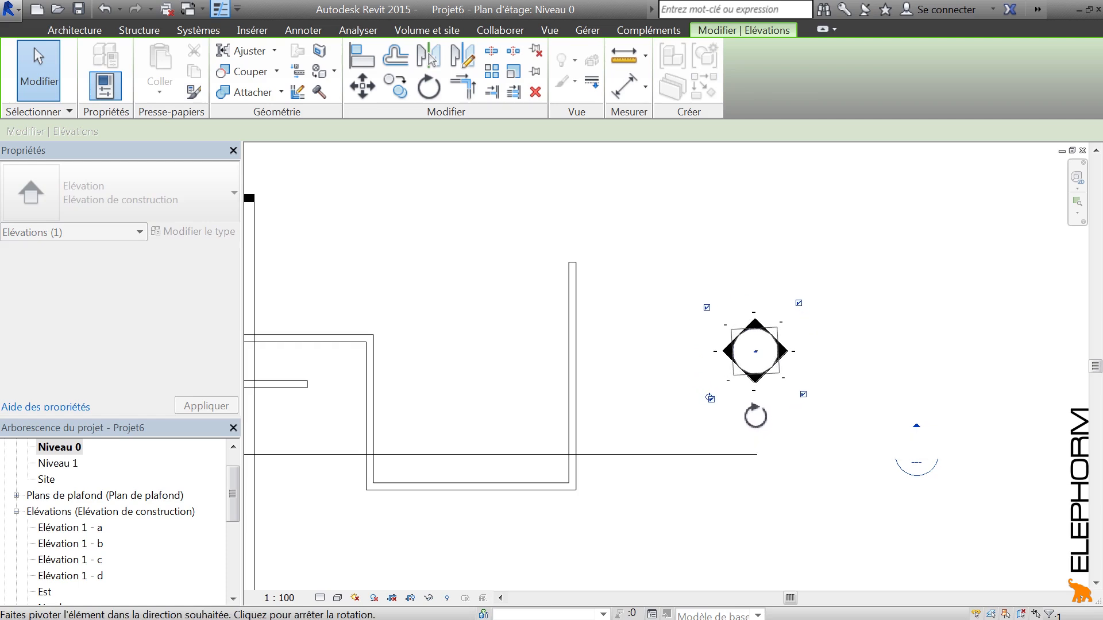
left_click(740, 419)
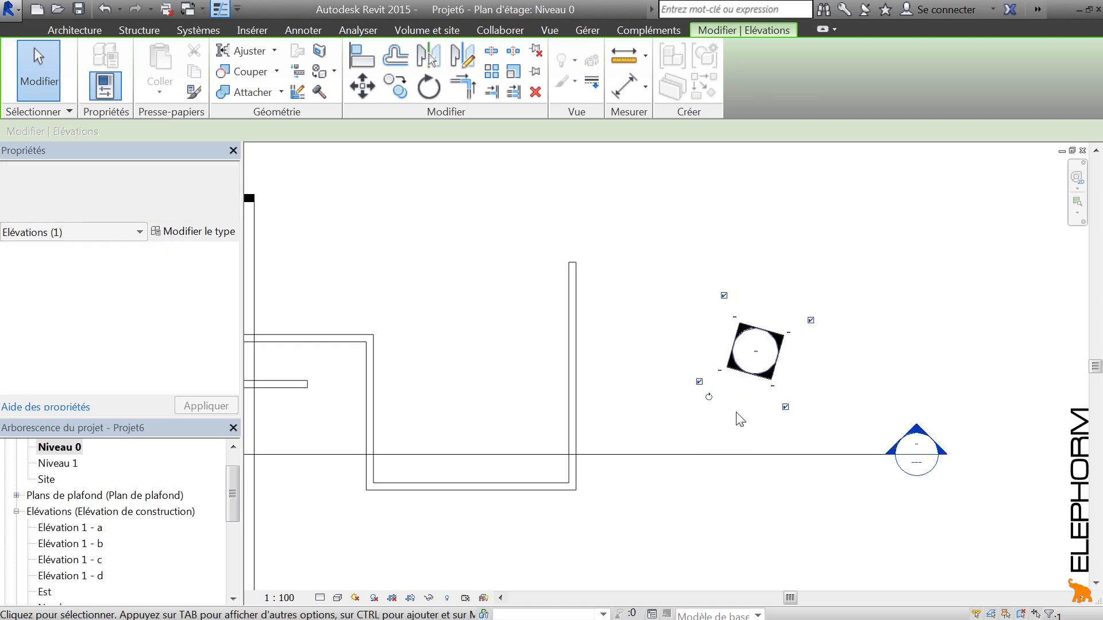
left_click(731, 371)
left_click(586, 394)
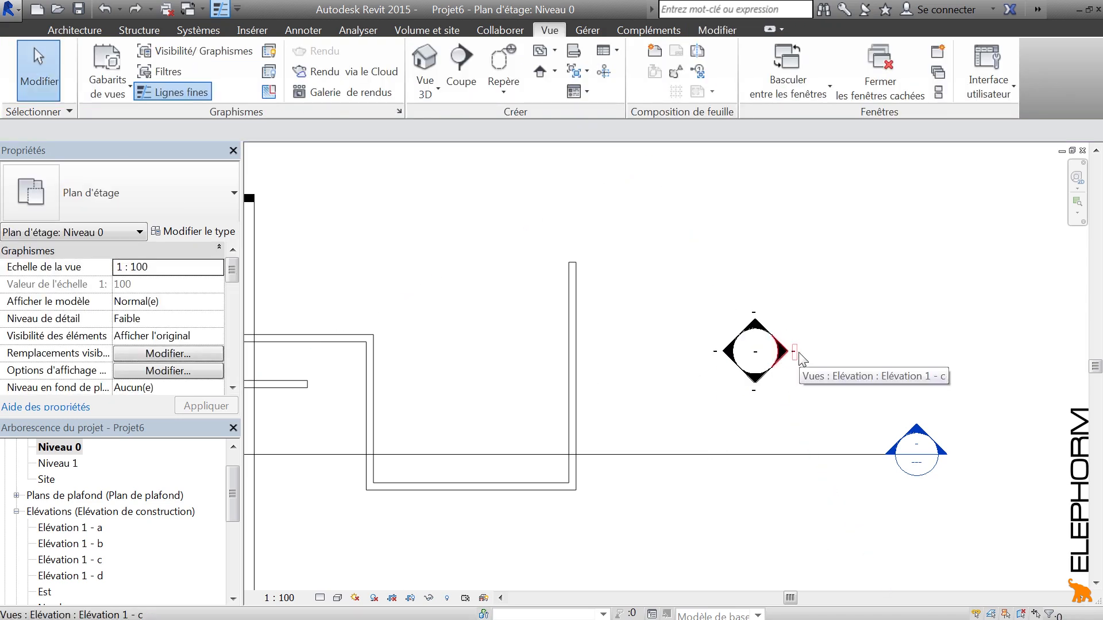
- Select the marker's west-facing arrow and shift its depth boundary slightly eastward, keeping it west of the central recess
scroll(708, 384, "down", 5)
left_click(707, 383)
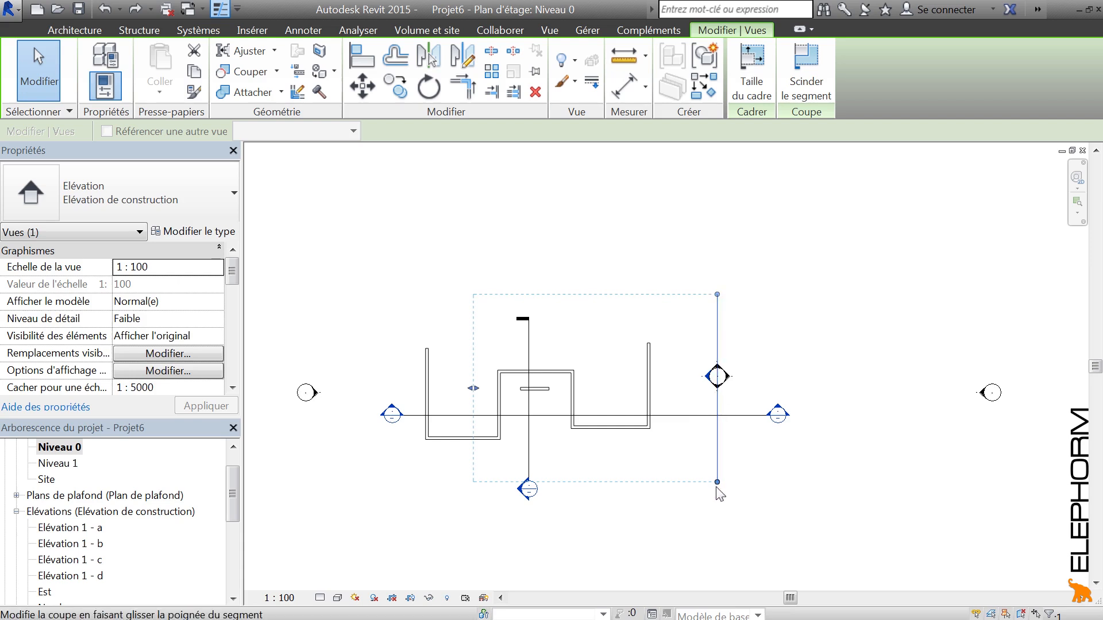
left_click_drag(474, 388, 479, 396)
left_click(776, 478)
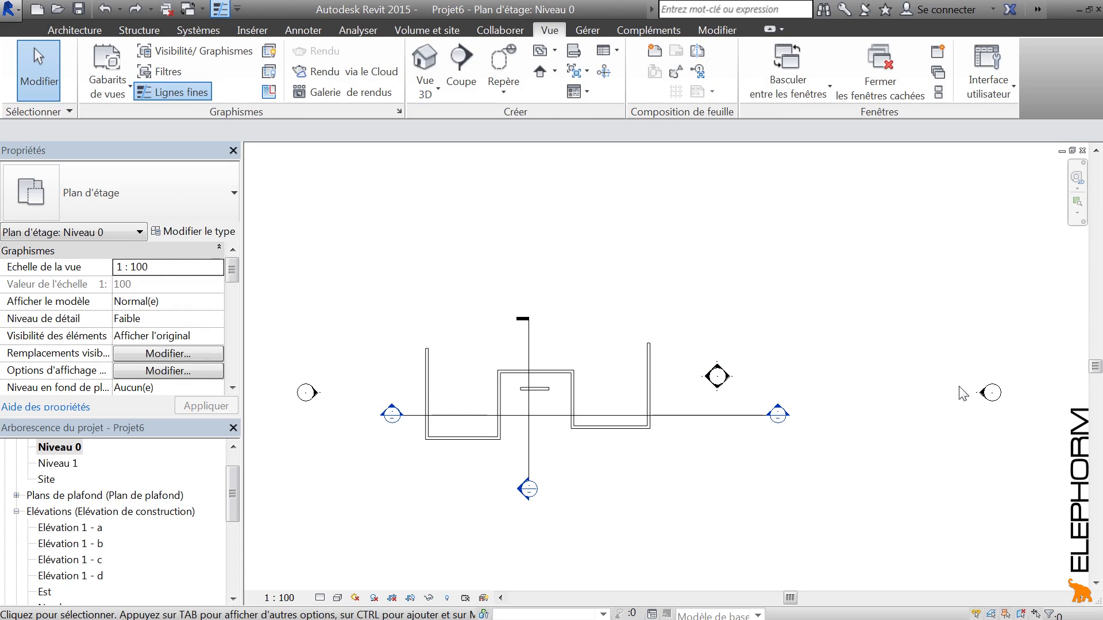
- Enable Cadrer la vue for the east elevation and adjust its crop line slightly westward, pulling in its north end
left_click(984, 395)
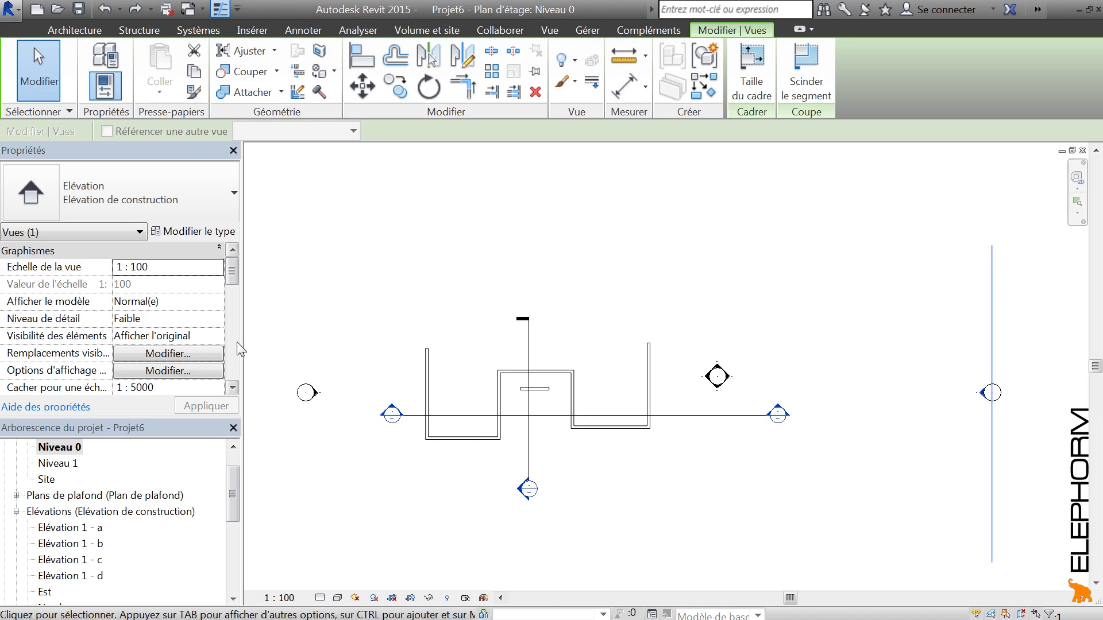
left_click_drag(234, 270, 237, 352)
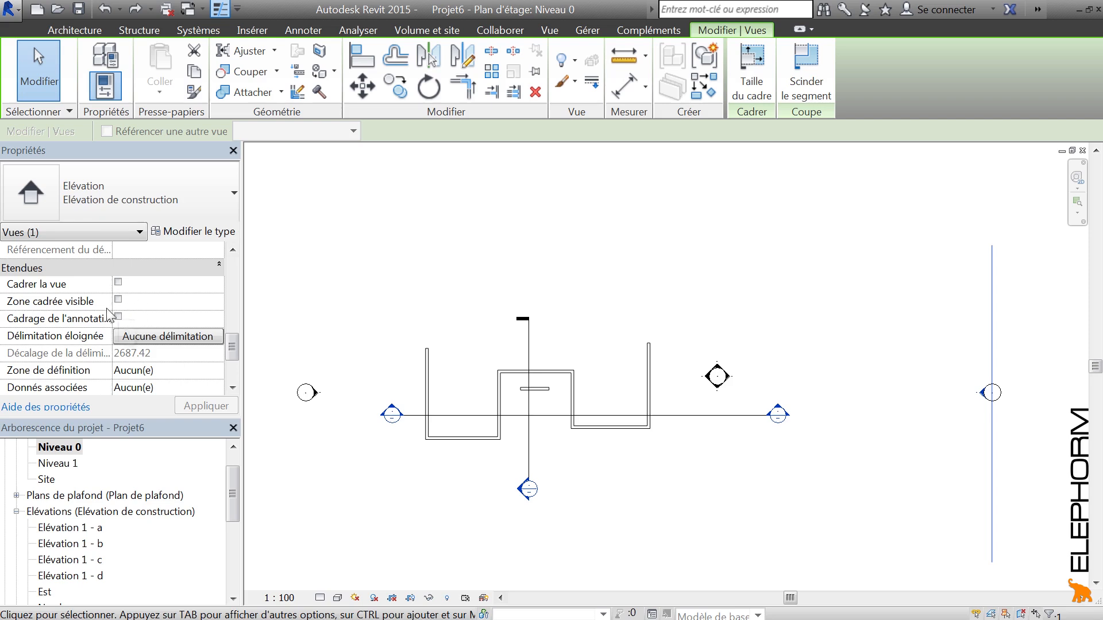
left_click(992, 317)
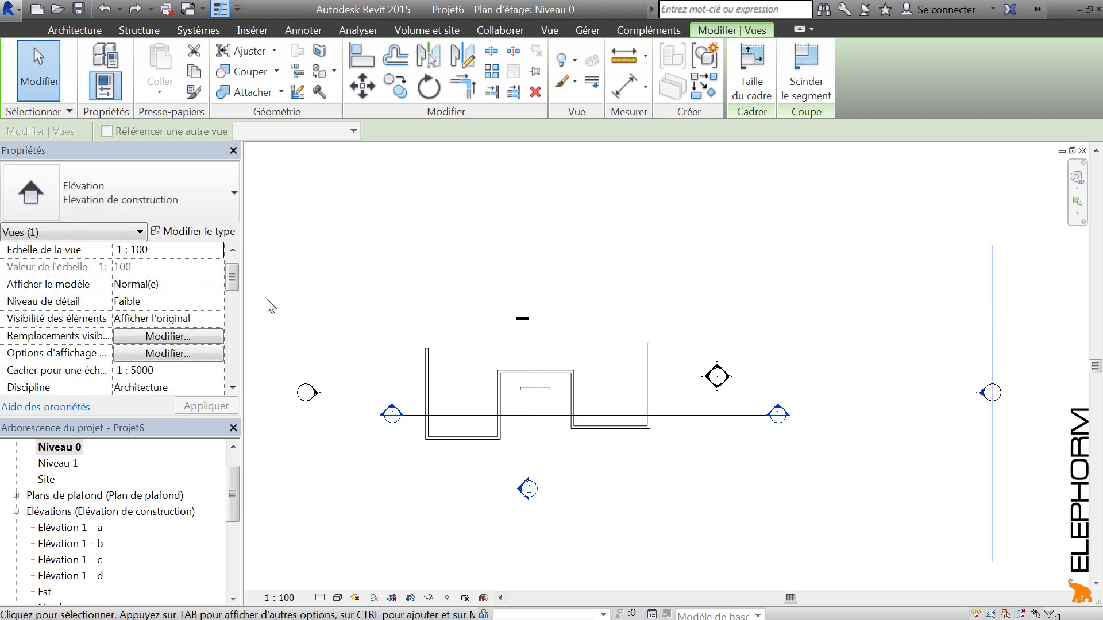
left_click_drag(235, 282, 244, 347)
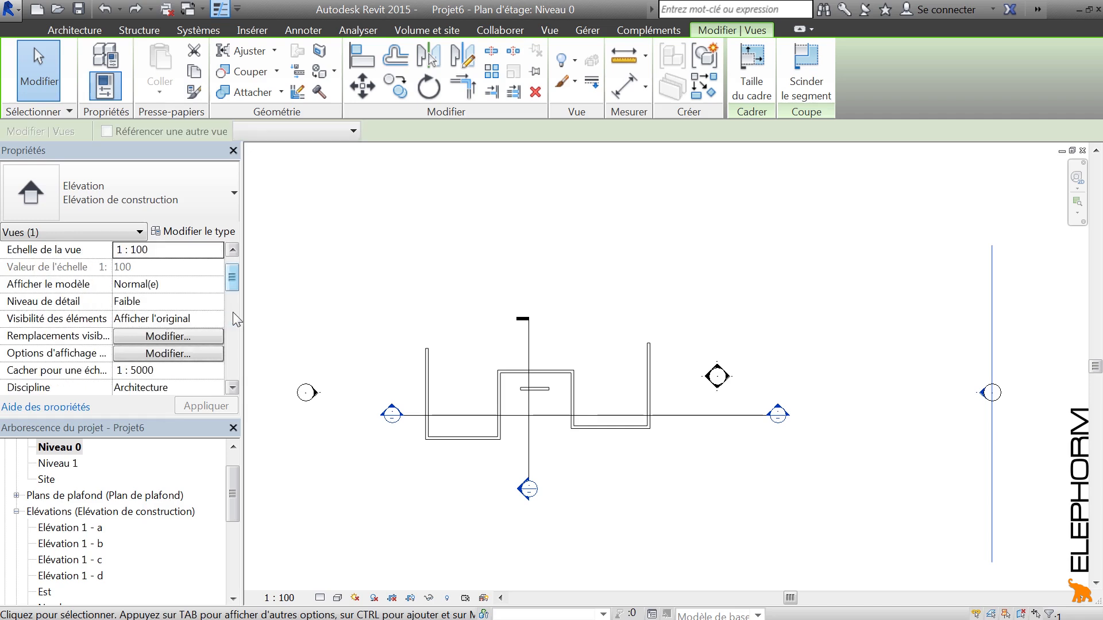
left_click(234, 312)
left_click_drag(235, 302, 238, 343)
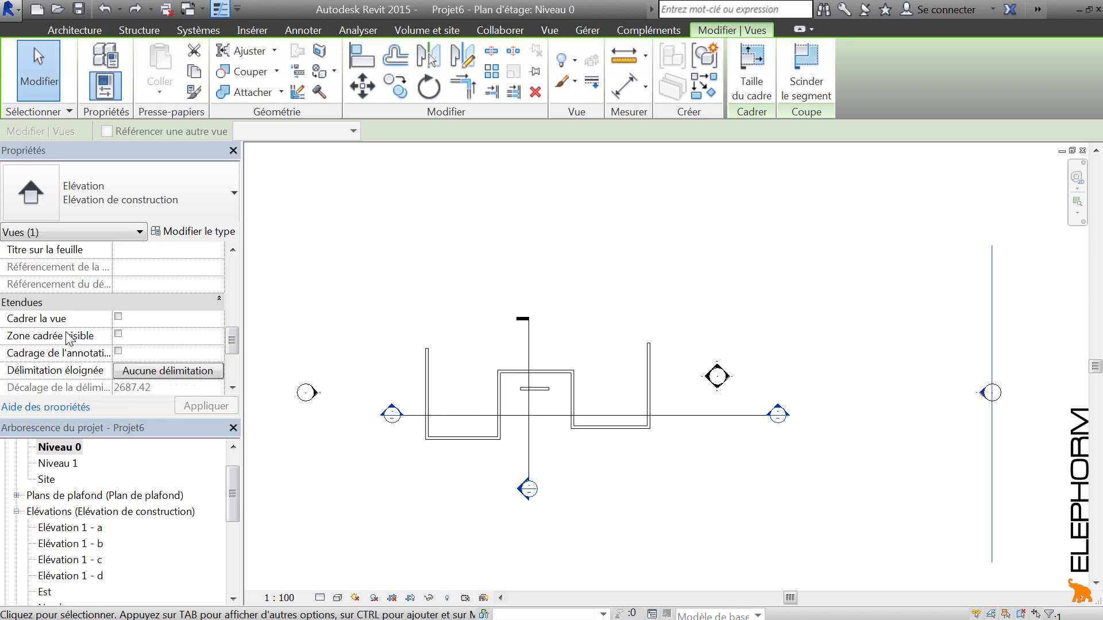
left_click(118, 318)
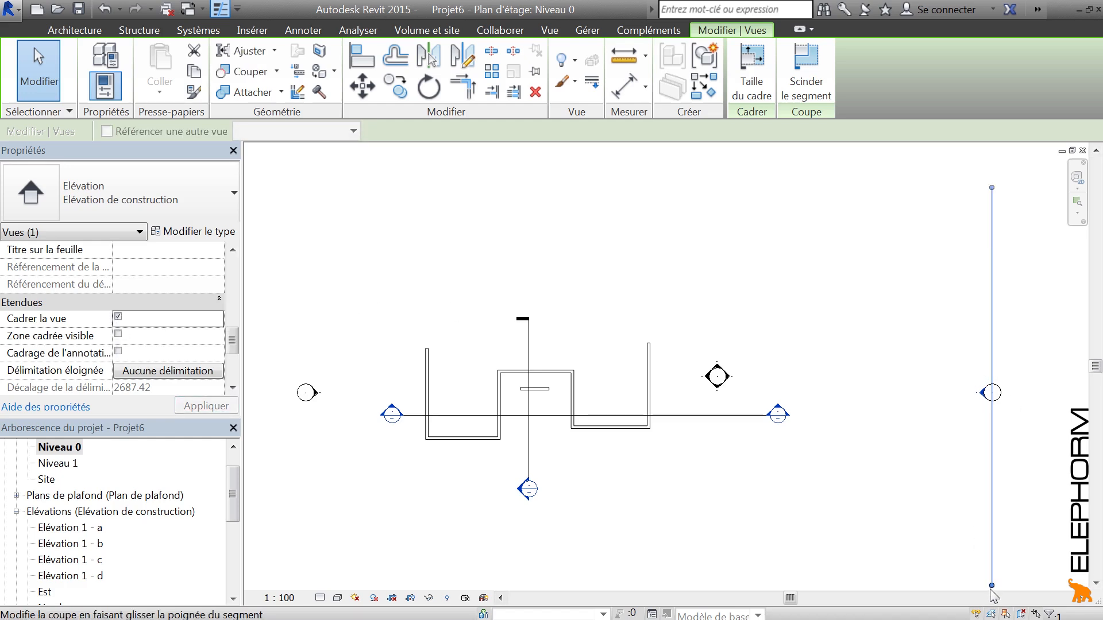
left_click_drag(990, 581, 985, 576)
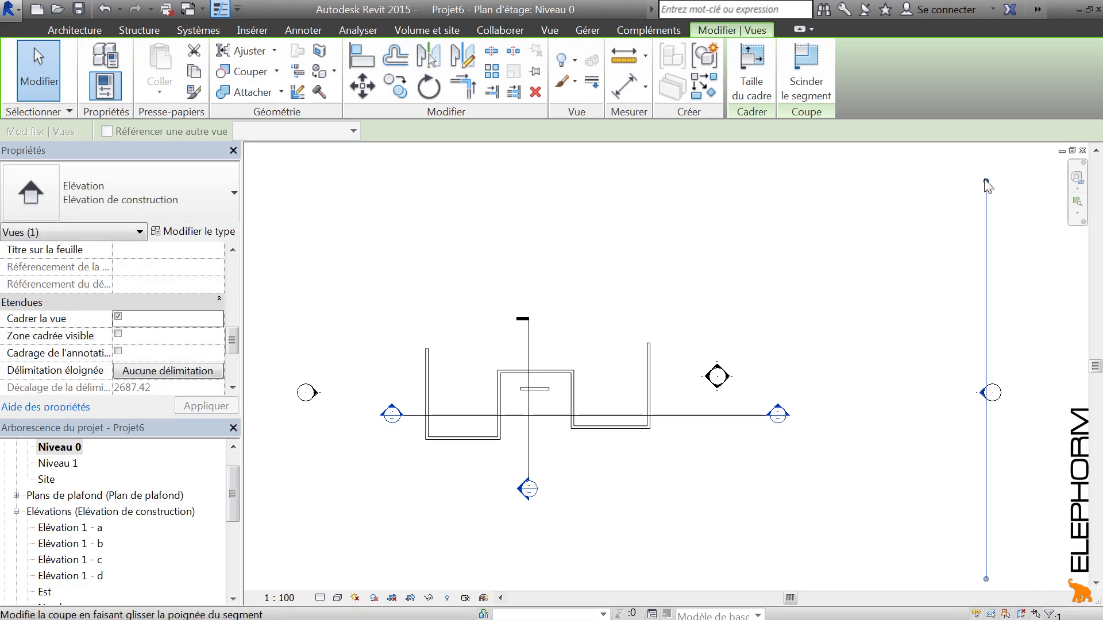
left_click_drag(986, 182, 986, 205)
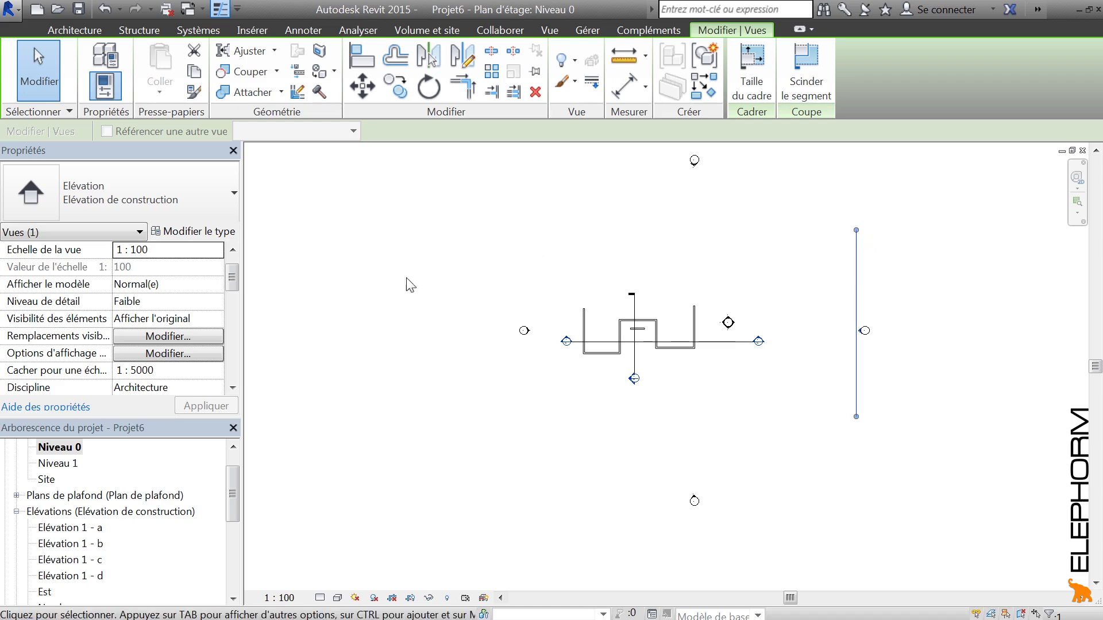
- Set the east elevation's Délimitation éloignée to Délimitation sans ligne and pull its depth boundary back just east of the building
left_click_drag(231, 278, 234, 351)
left_click_drag(232, 283, 234, 350)
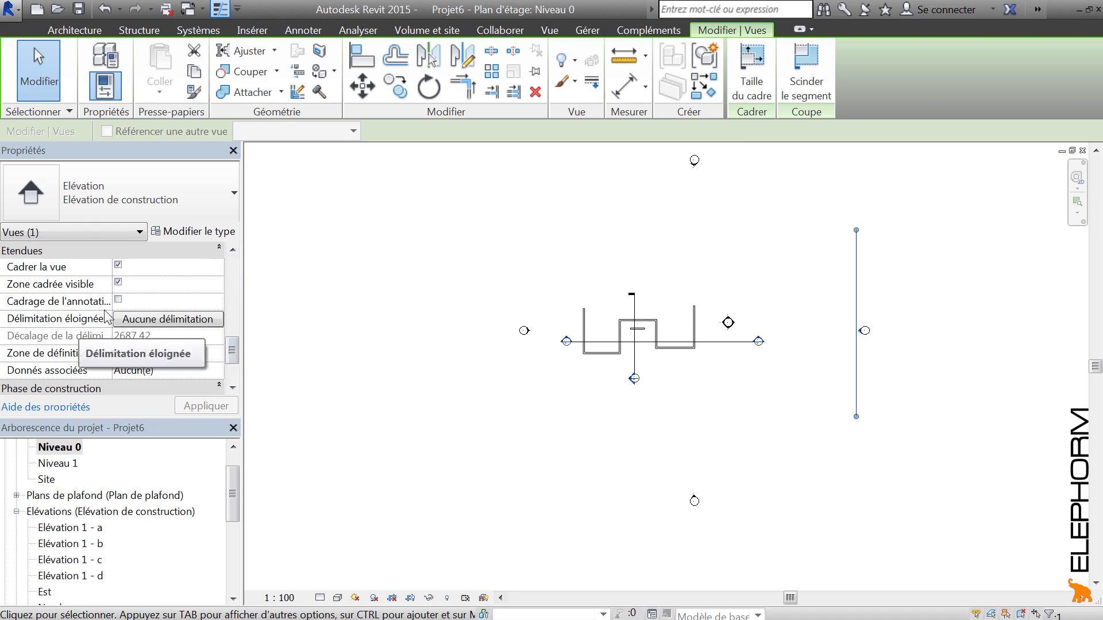
left_click(181, 325)
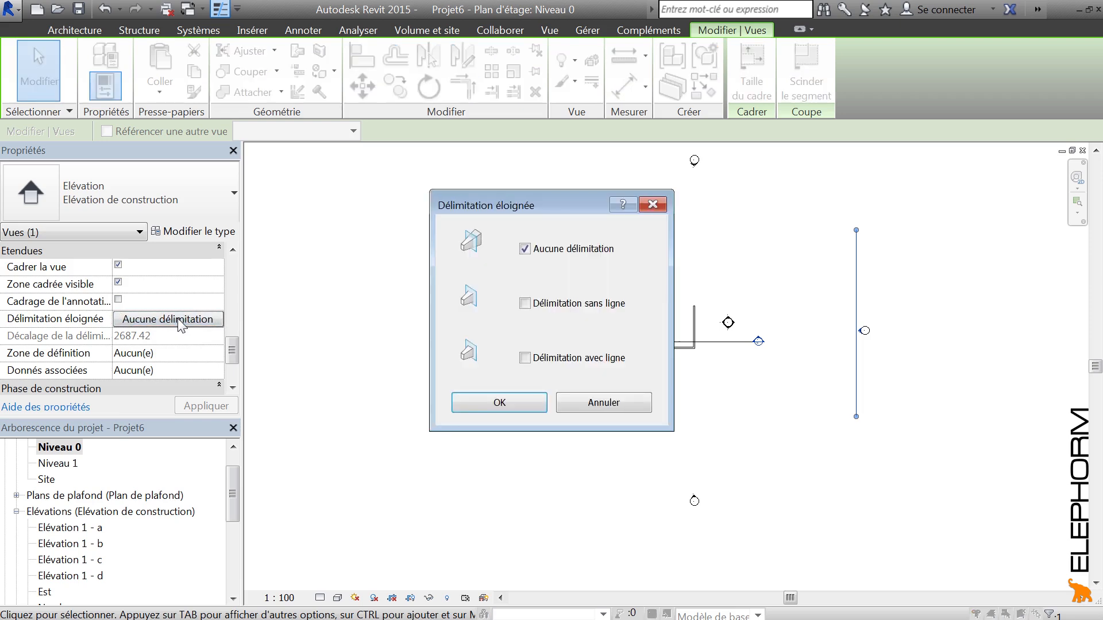
left_click_drag(530, 202, 377, 176)
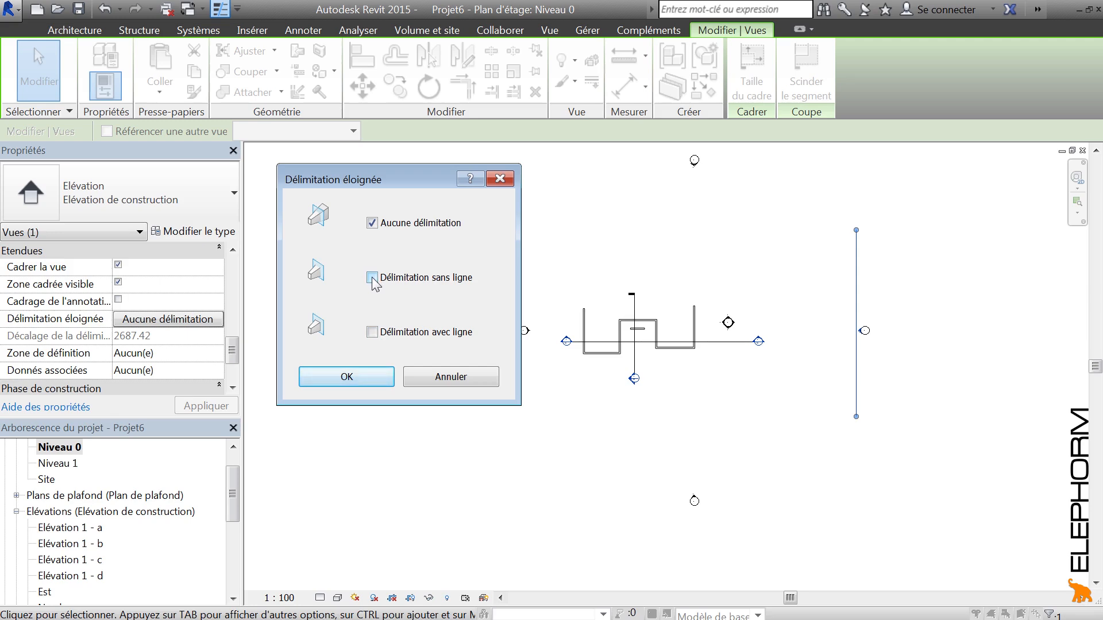
left_click(363, 379)
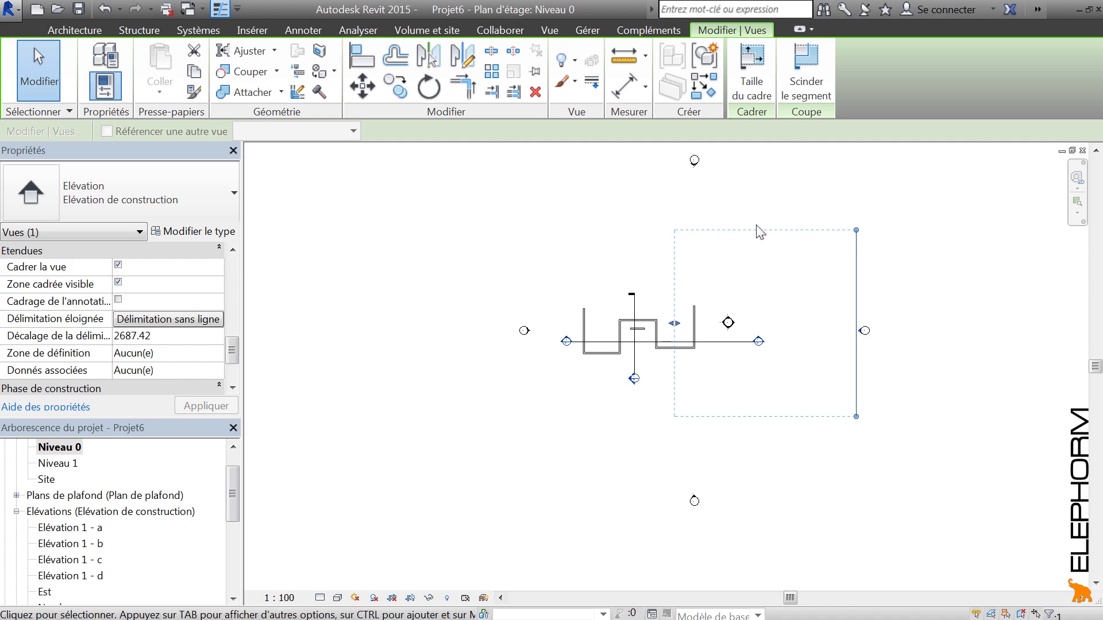
left_click_drag(674, 324, 711, 294)
- Draw two chained Générique - 200 mm walls forming an eastward-pointing V between the building and the east elevation marker
left_click(67, 30)
left_click(95, 57)
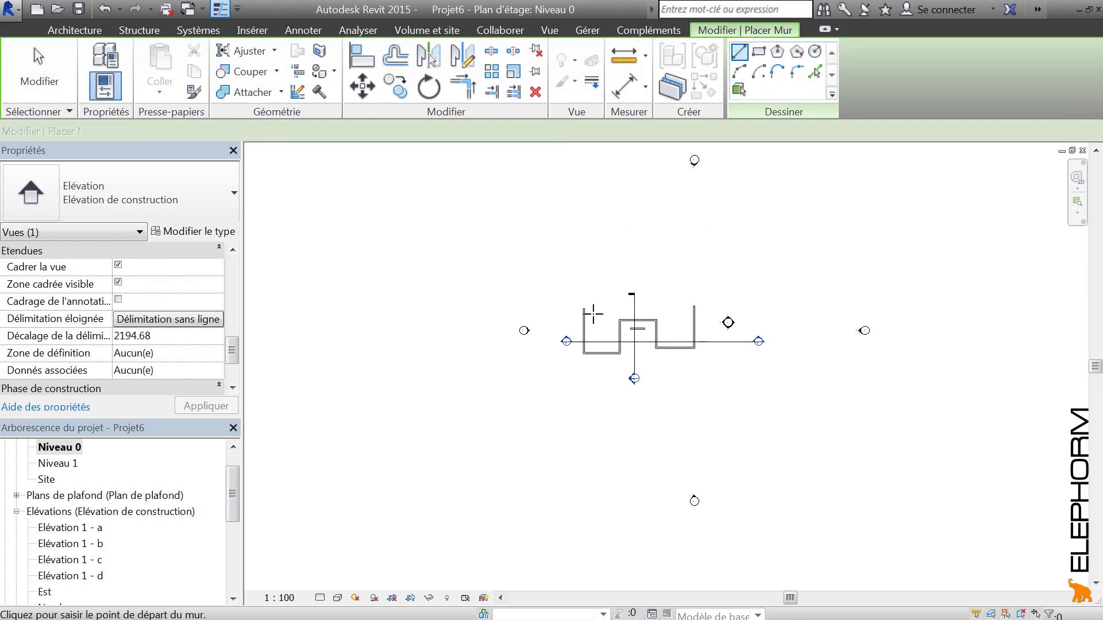
left_click(721, 278)
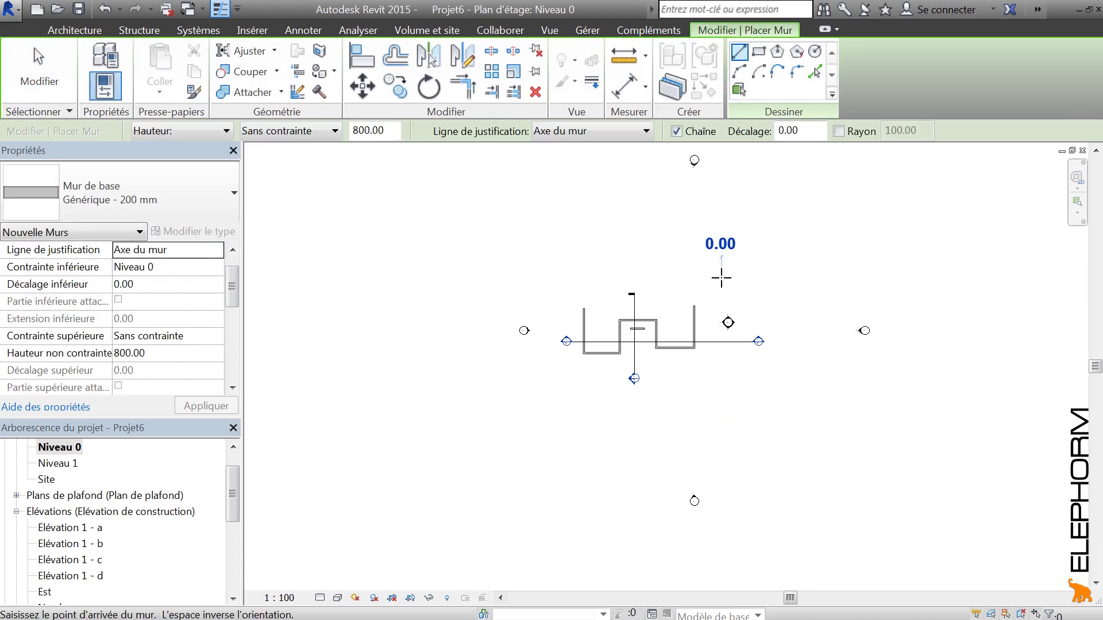
left_click(796, 328)
left_click(722, 395)
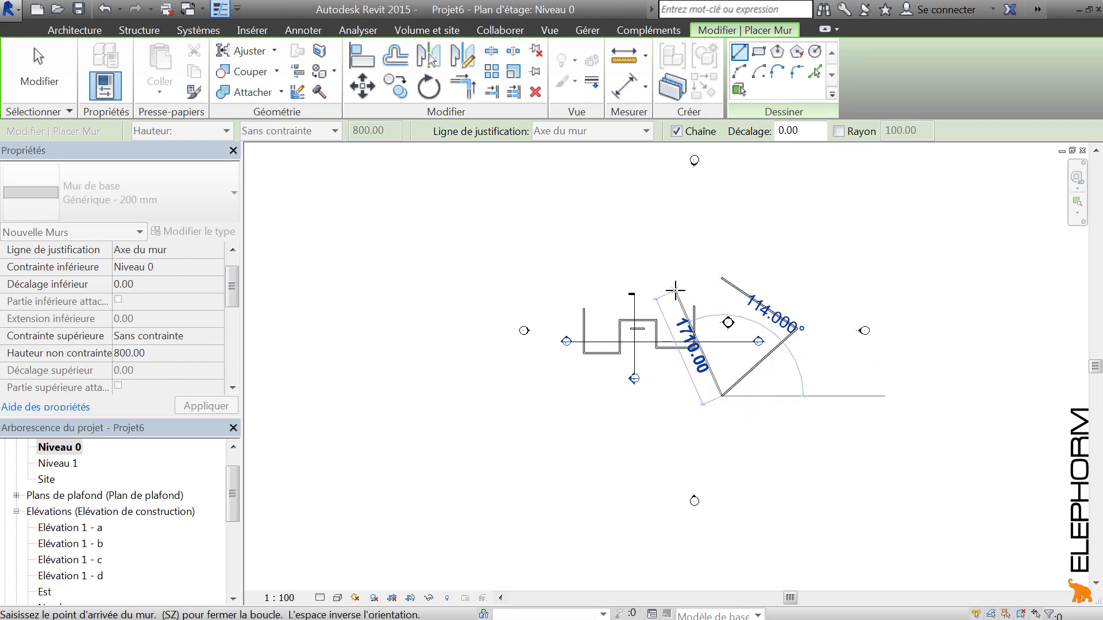
key("Escape")
key("Escape")
- Shift the east elevation's depth boundary to about 1507 so it crosses both angled walls, and open the Est view
left_click(863, 332)
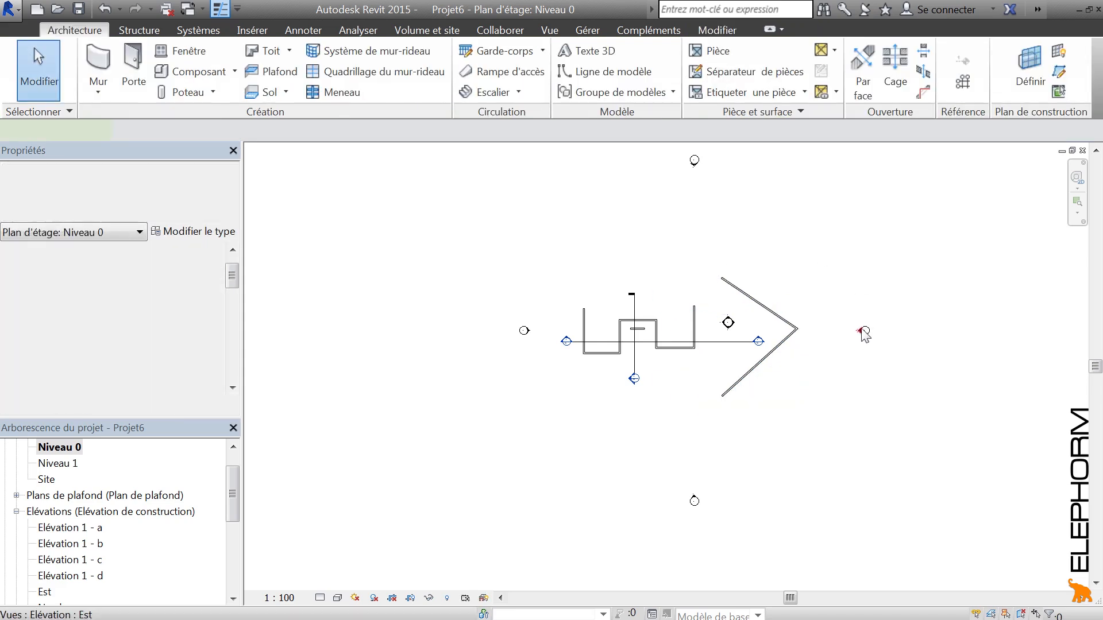
left_click_drag(739, 329, 740, 329)
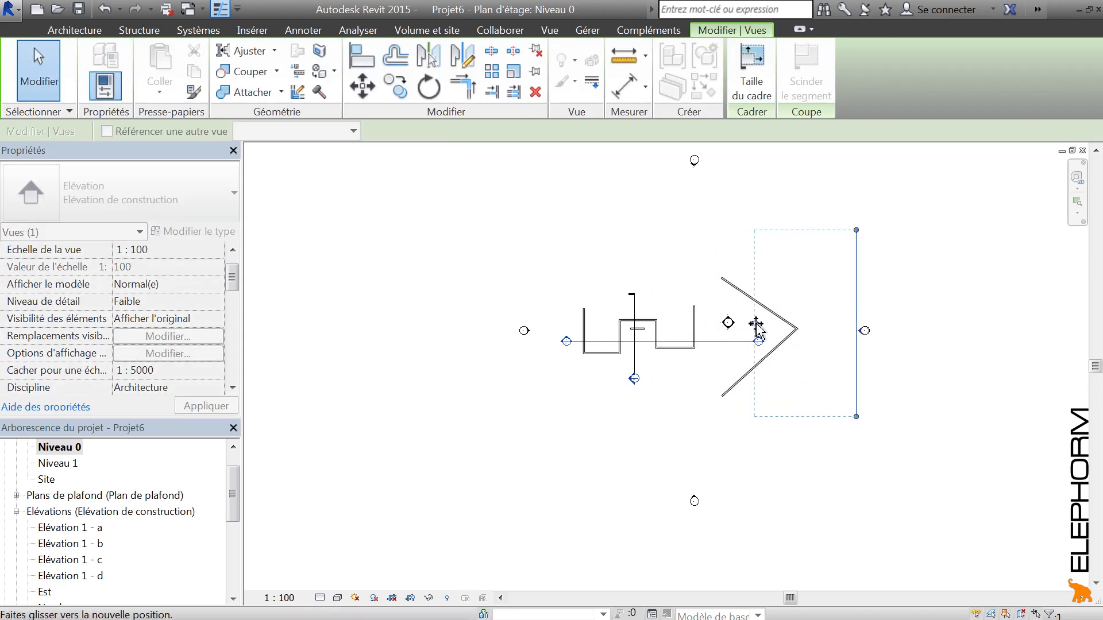
scroll(827, 337, "up", 2)
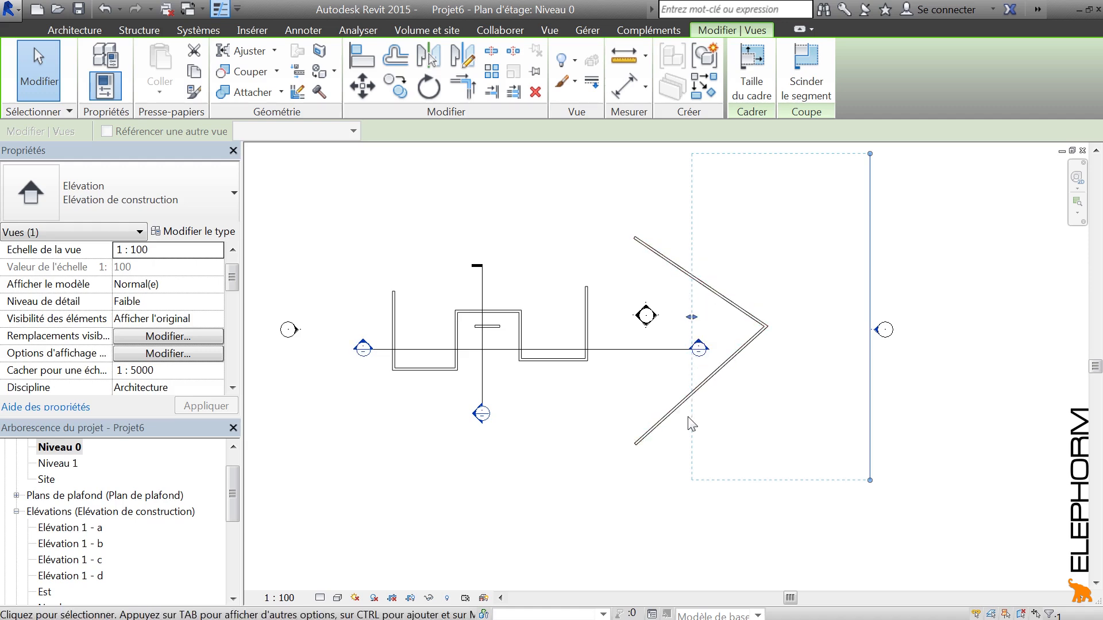
left_click(802, 284)
double_click(878, 333)
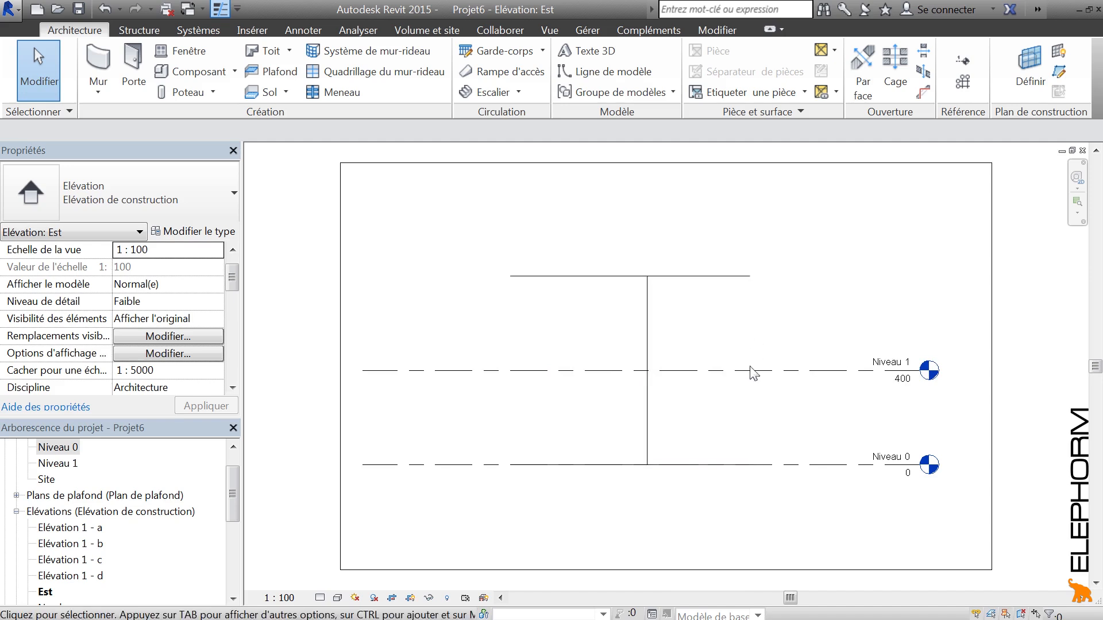
- Return to the Niveau 0 plan and set the east elevation's Délimitation éloignée to Délimitation avec ligne
double_click(59, 448)
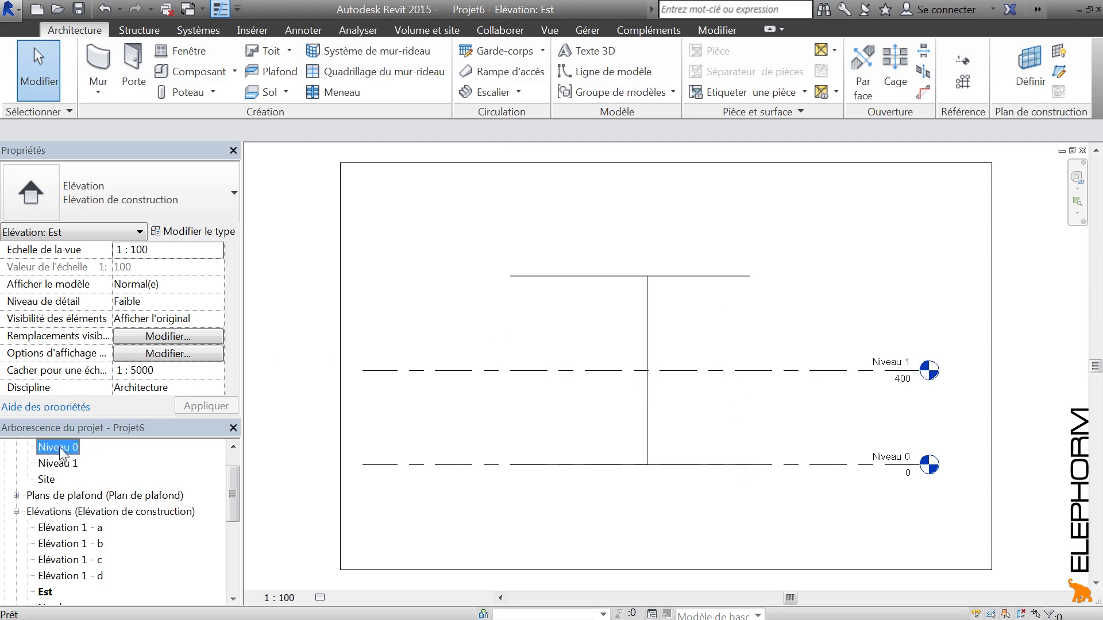
left_click(874, 331)
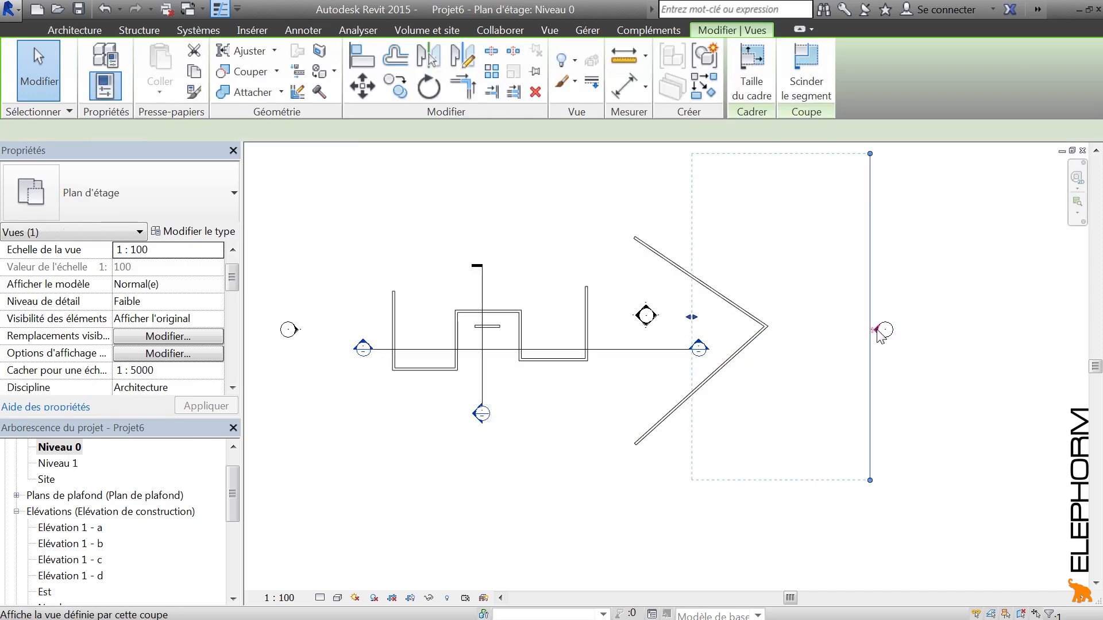
left_click_drag(233, 284, 235, 361)
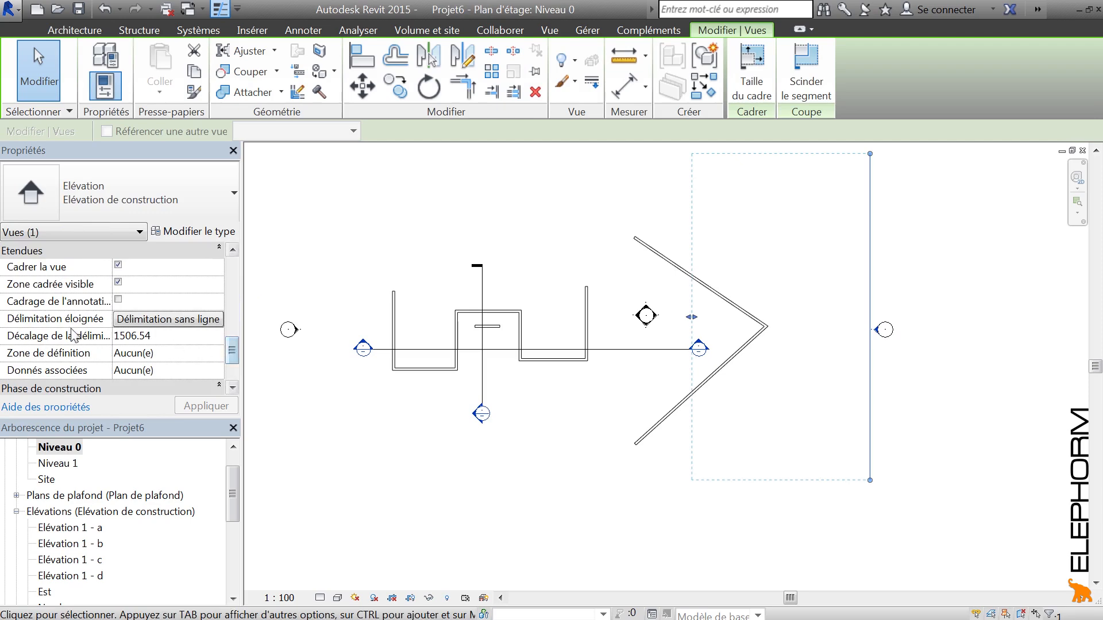
left_click(146, 321)
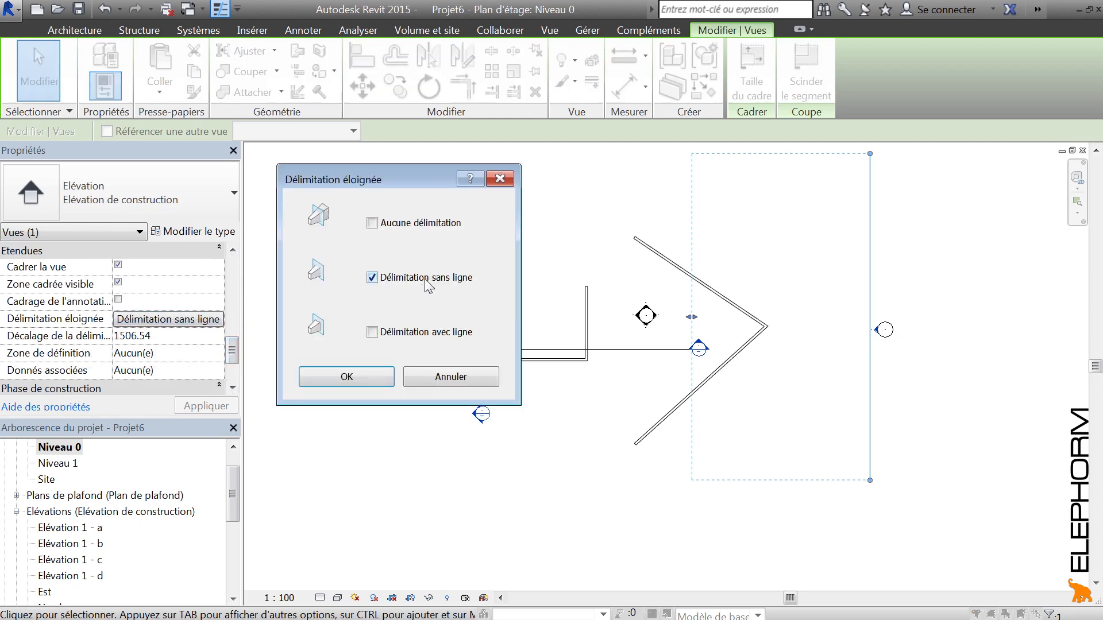
left_click(371, 334)
left_click(364, 374)
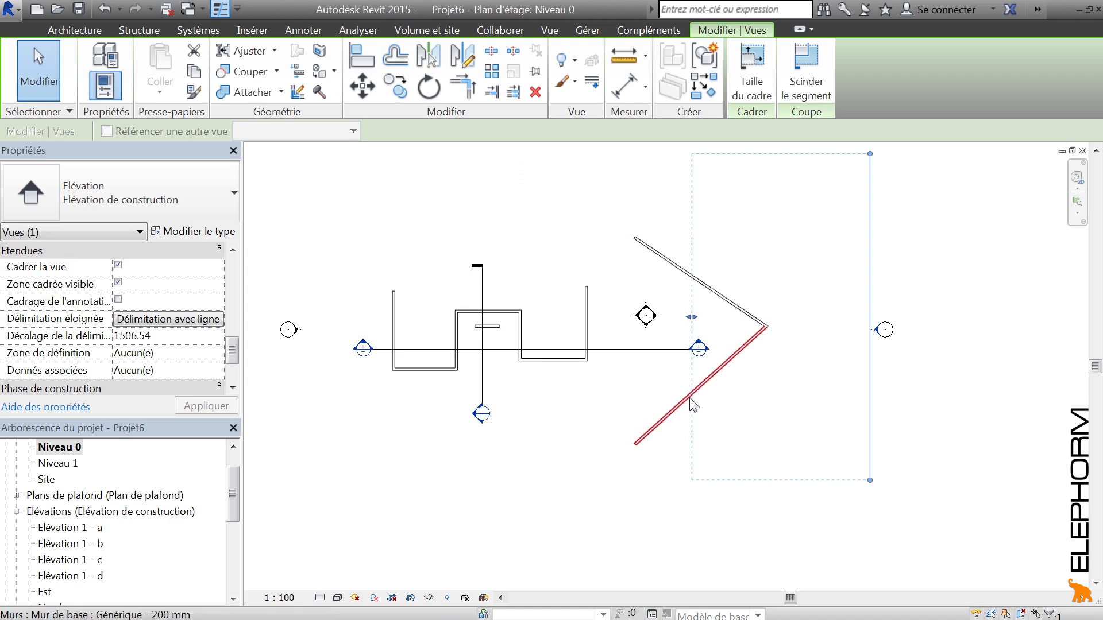
- Open the Est elevation to review its clipped walls and far clipping options, and return to the Niveau 0 plan
left_click(812, 369)
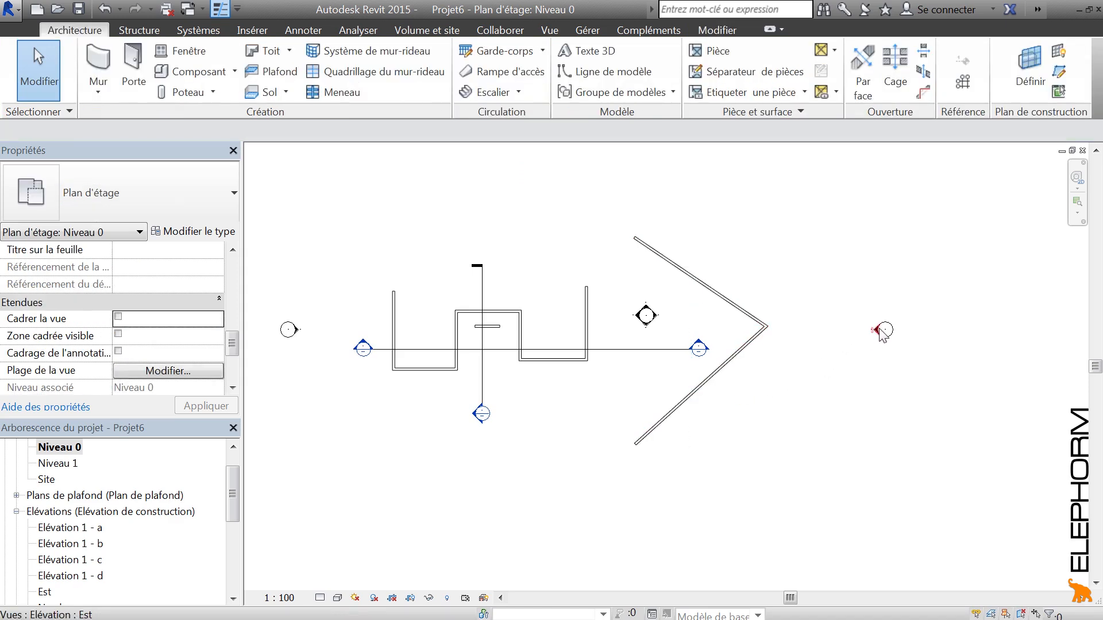
double_click(883, 332)
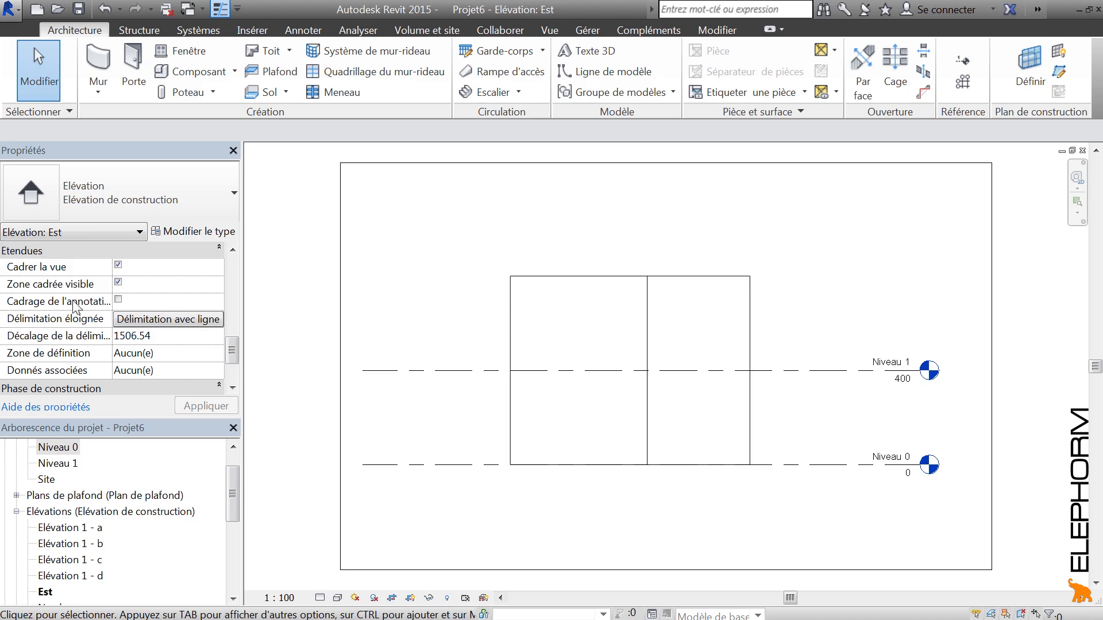
left_click(209, 318)
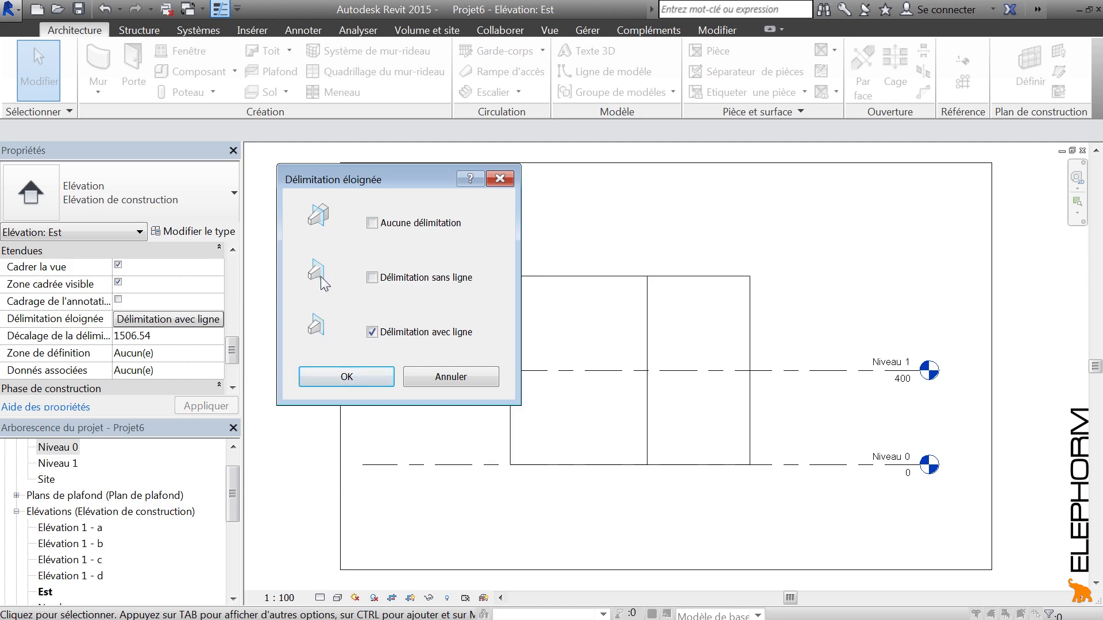
left_click(346, 377)
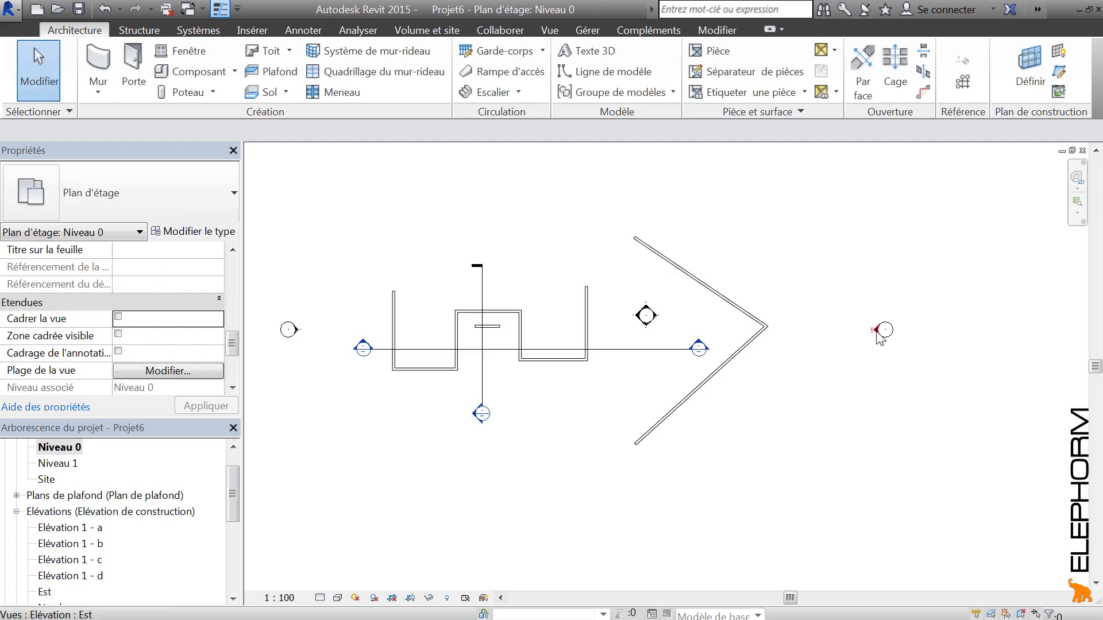
- Extend the east elevation's depth boundary west beyond the angled walls, and set its far clip offset to 2000
left_click(654, 316)
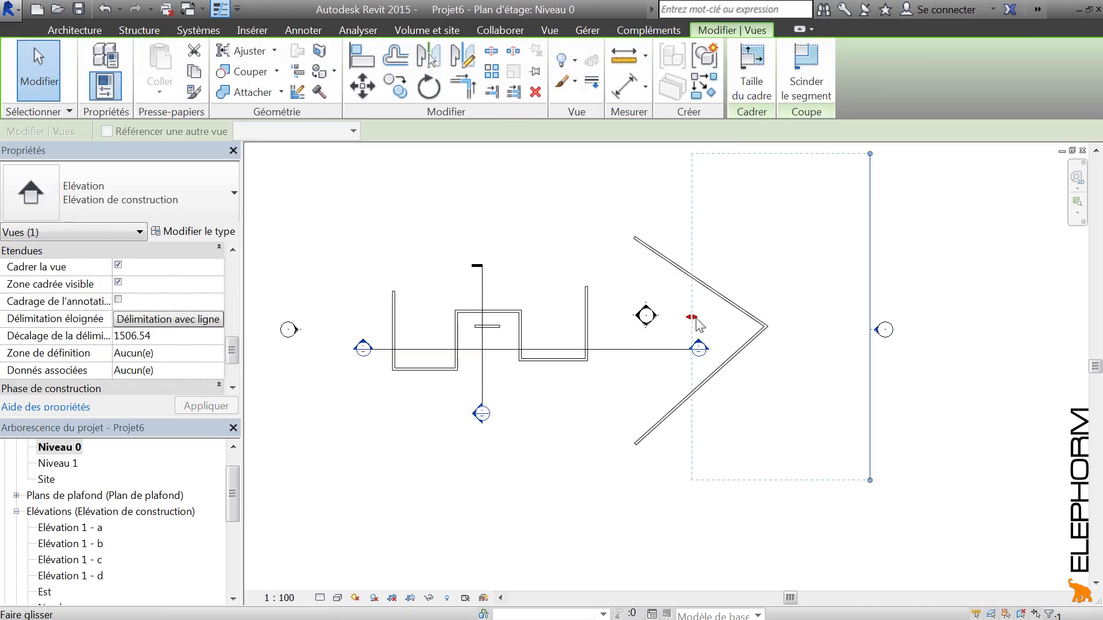
left_click_drag(692, 316, 607, 316)
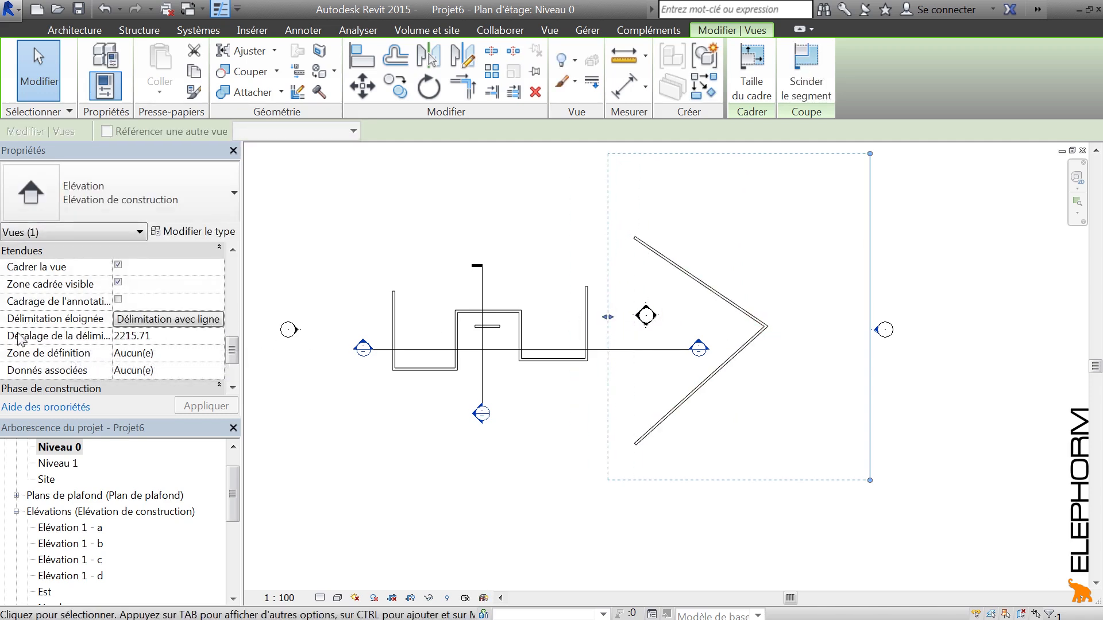
left_click(164, 335)
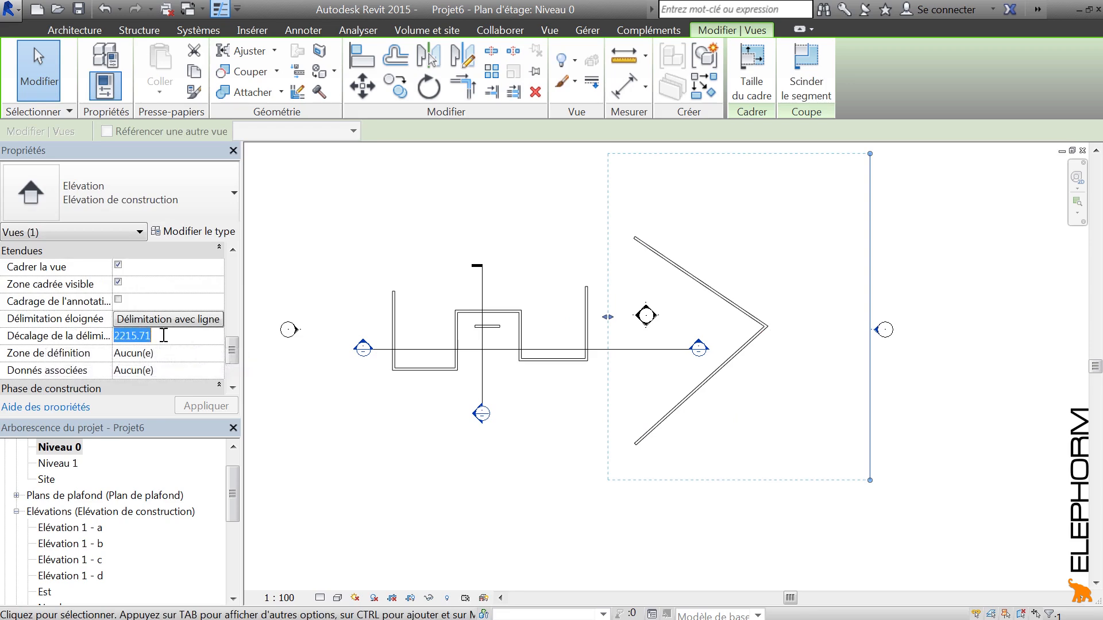
type("2000")
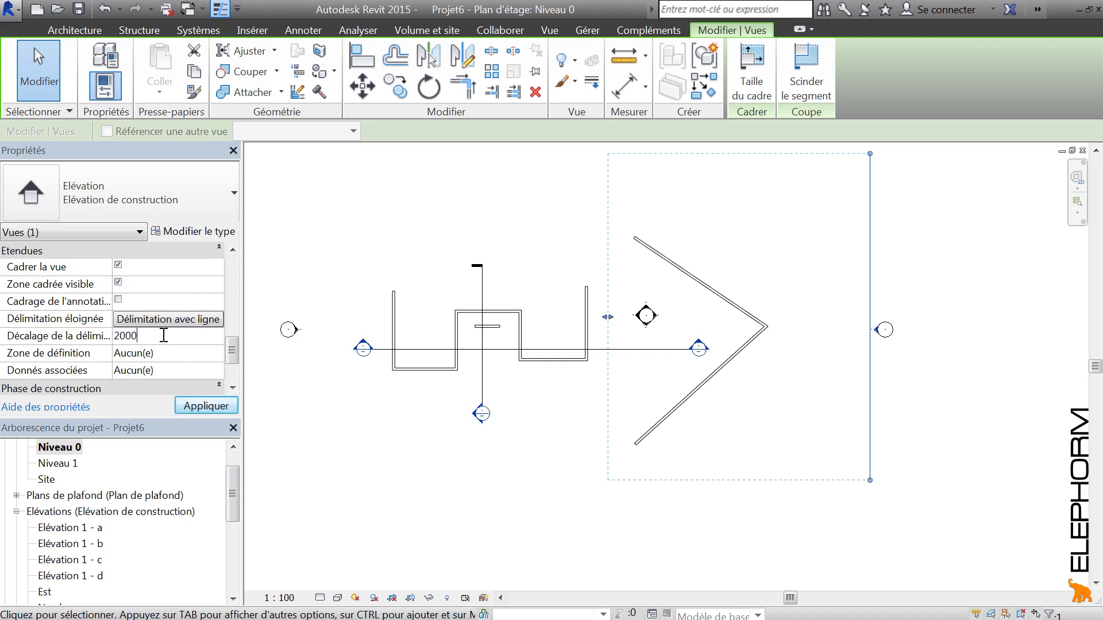
key("Return")
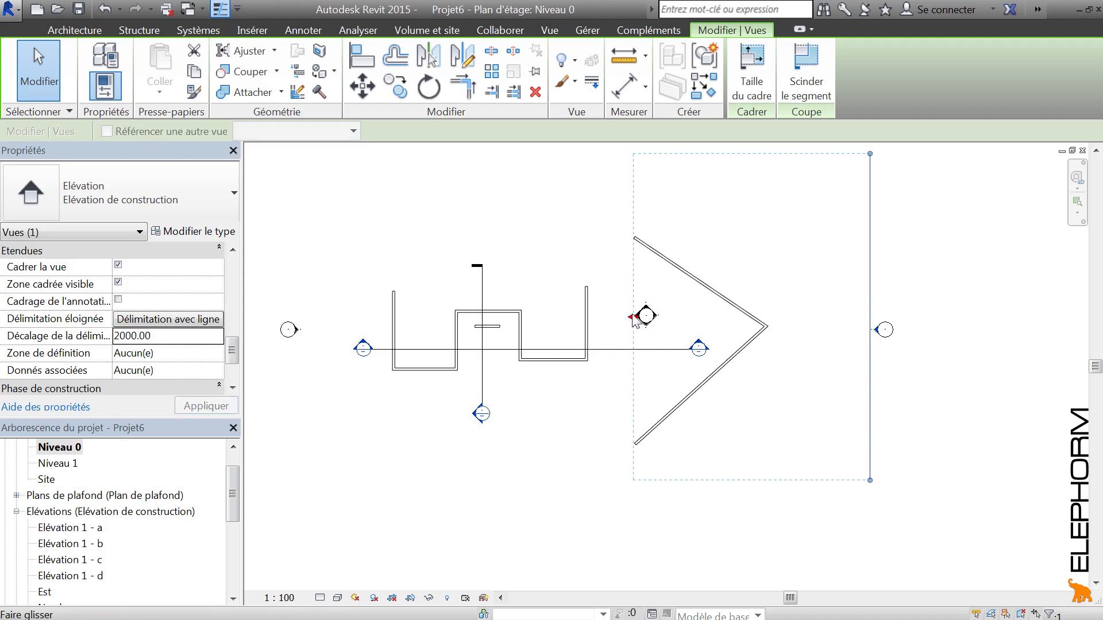
left_click_drag(634, 320, 608, 315)
key("Escape")
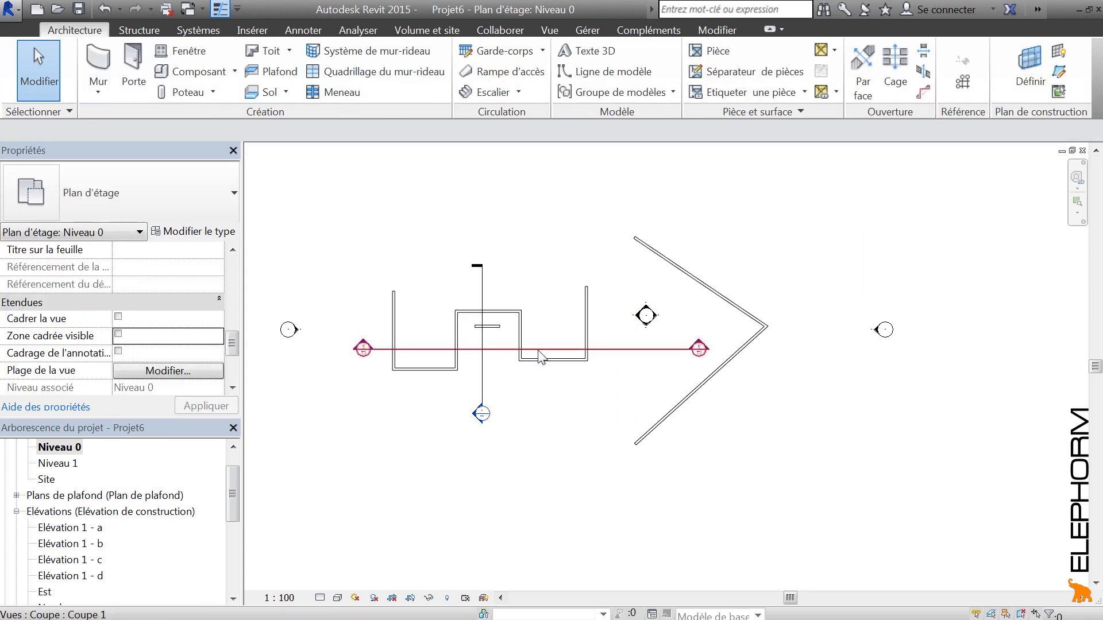
- Select the Coupe 1 section line across the building to examine its extents and far clip offset
left_click(538, 349)
middle_click_drag(533, 283, 539, 332)
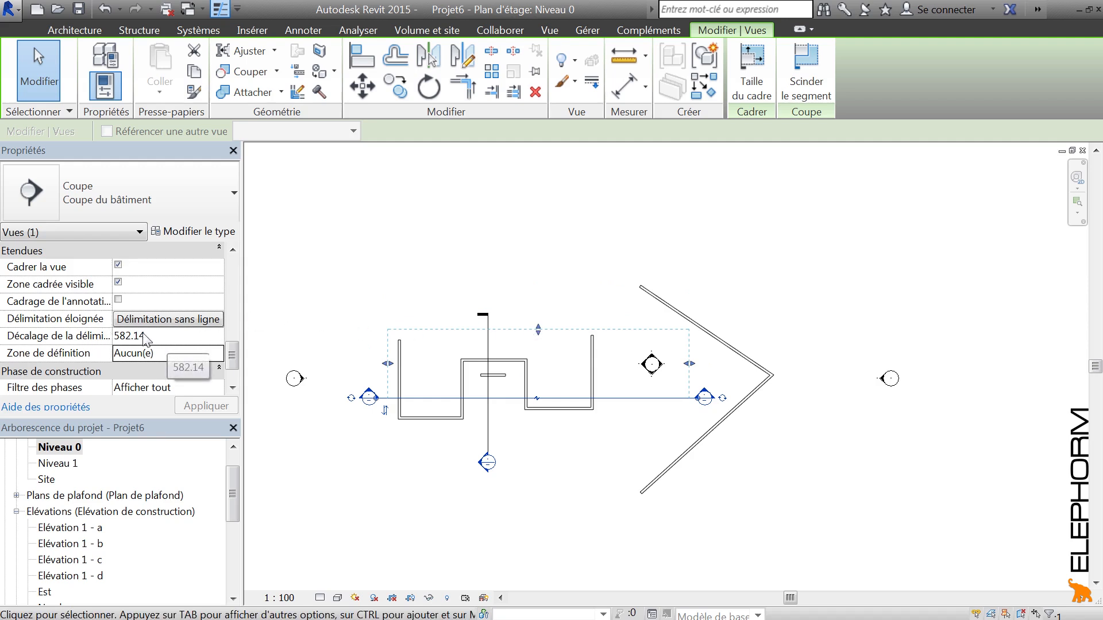
- Extend the middle horizontal wall west to the far-left vertical wall to close off a rectangular room
left_click(830, 376)
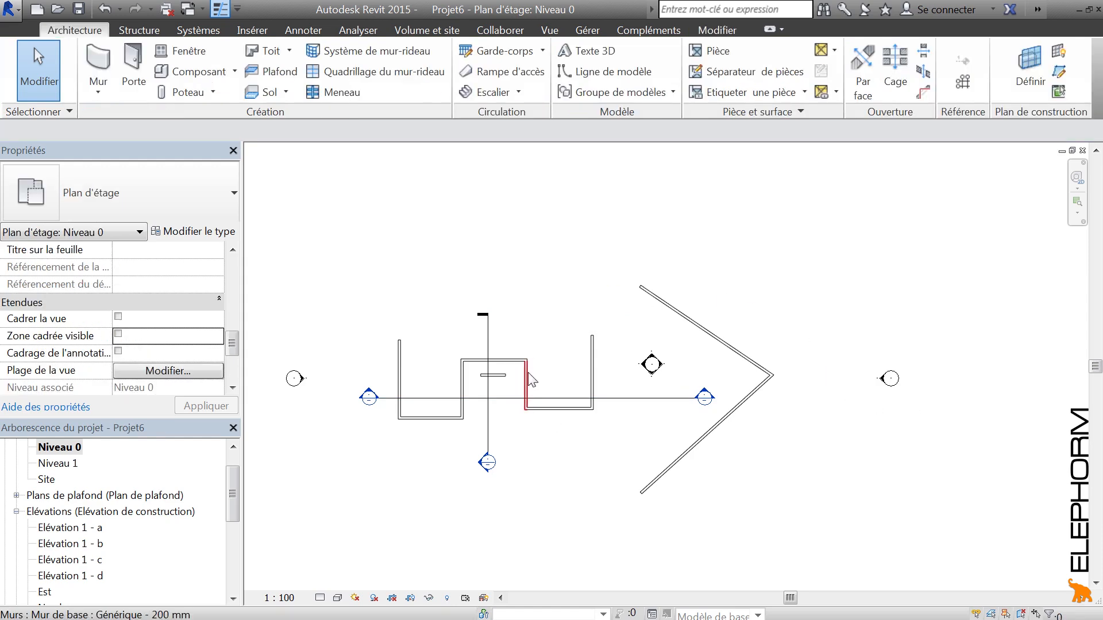
left_click(470, 368)
left_click_drag(462, 360, 399, 360)
middle_click_drag(373, 402, 414, 323)
left_click(416, 317)
scroll(468, 357, "up", 3)
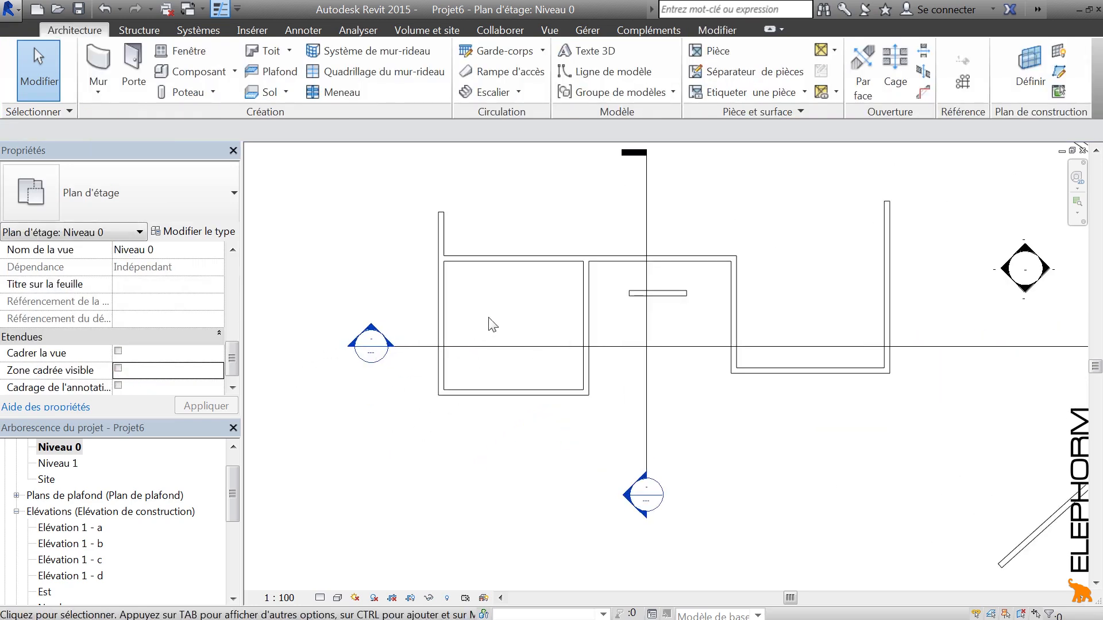
middle_click_drag(493, 325, 499, 357)
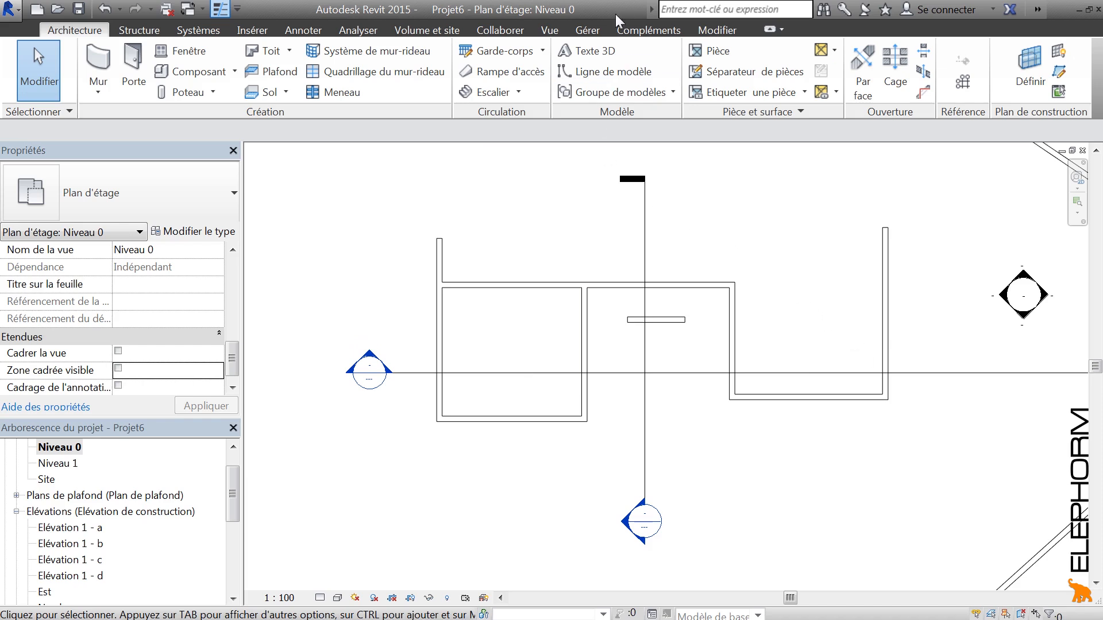
- Place a north-facing building elevation inside the closed room and select its arrow to check its width and depth
left_click(550, 30)
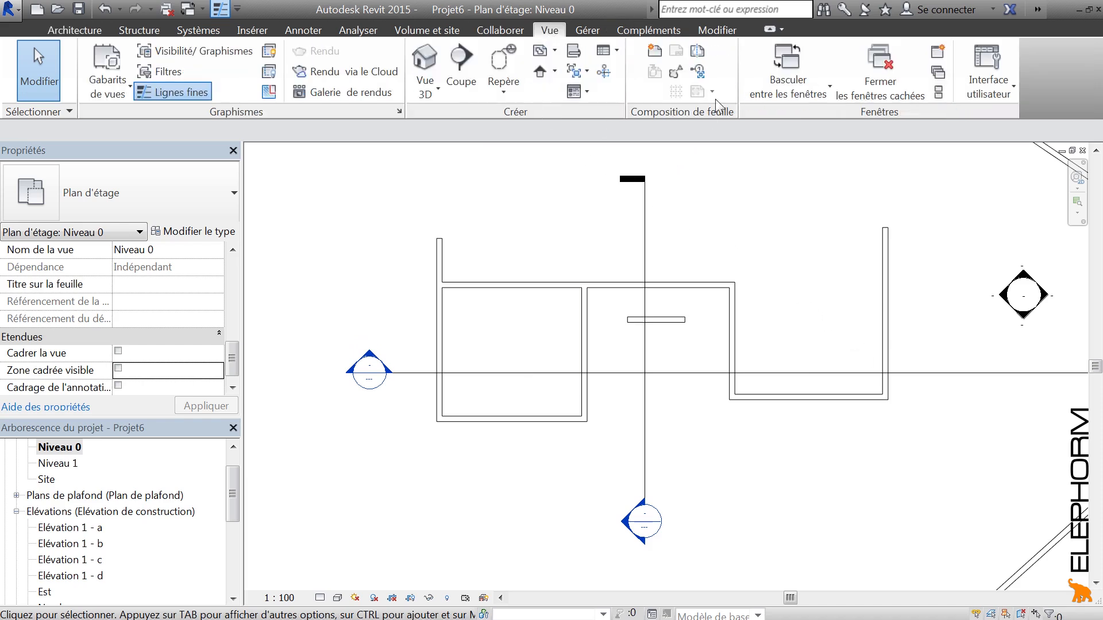
left_click(540, 71)
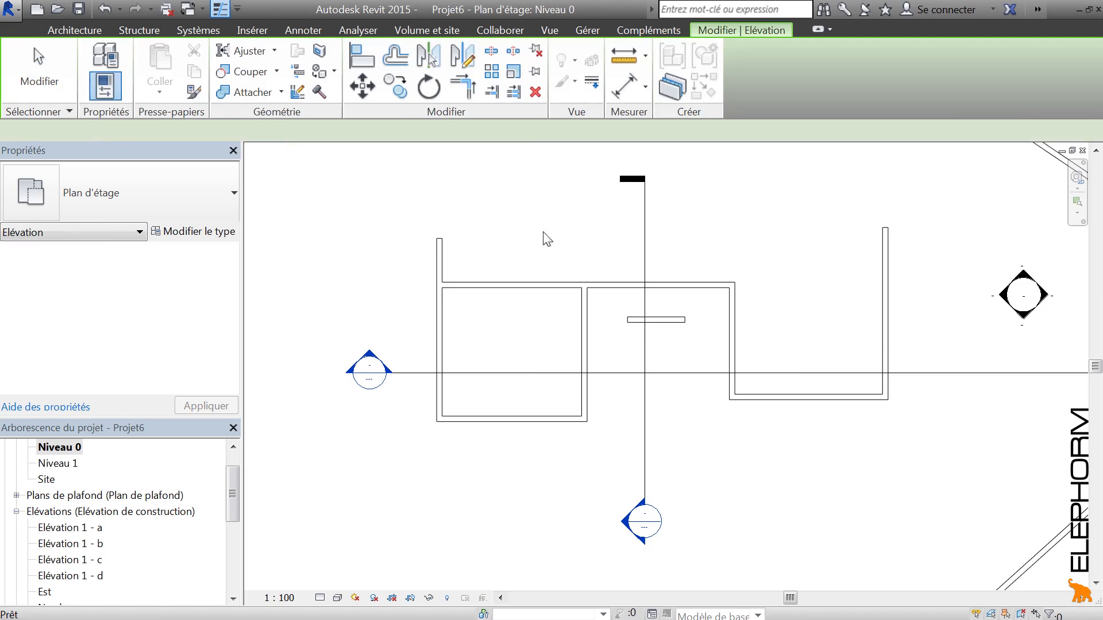
left_click(509, 356)
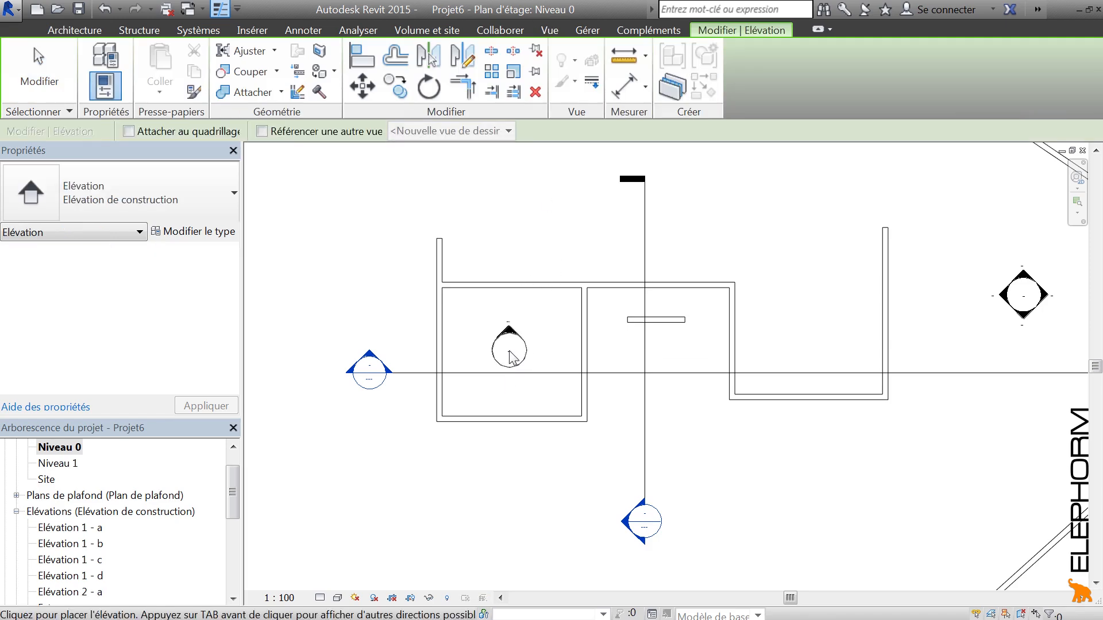
key("Escape")
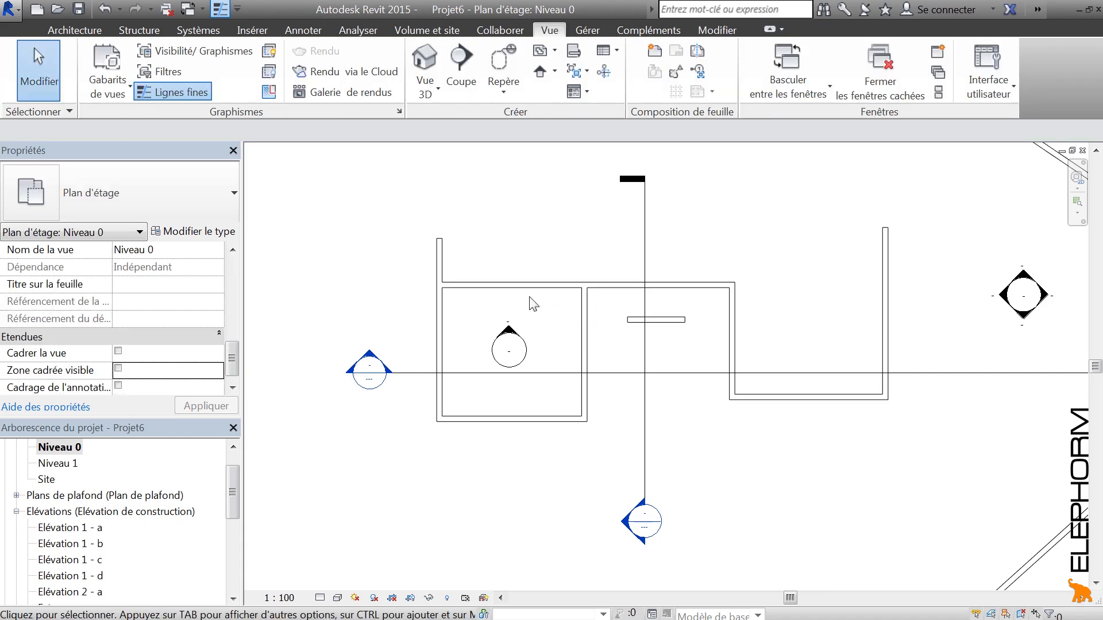
left_click(512, 334)
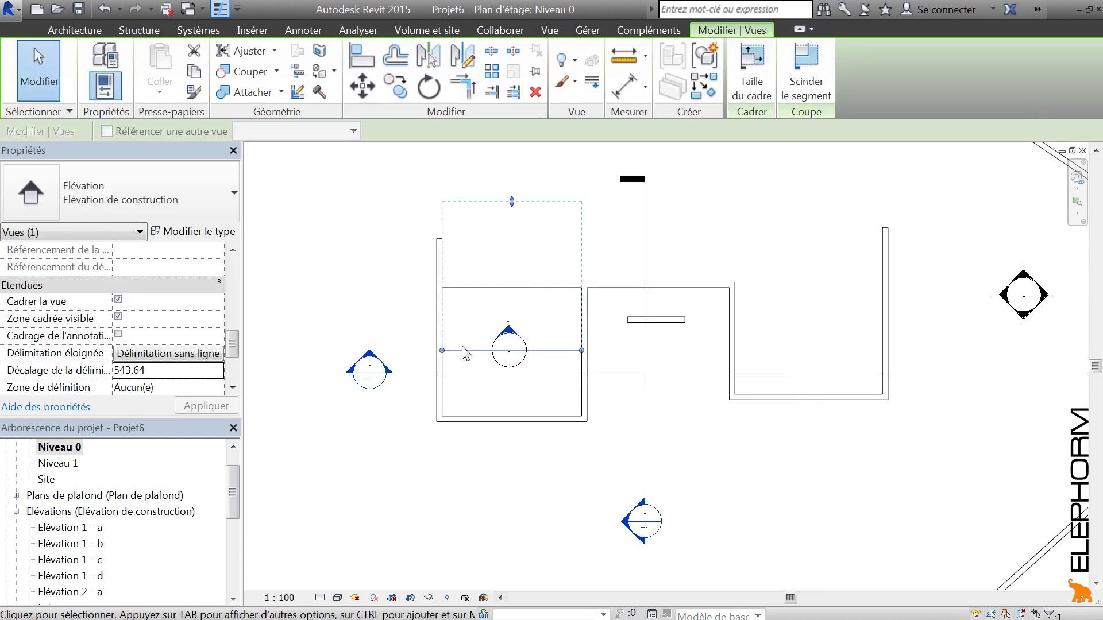
key("Escape")
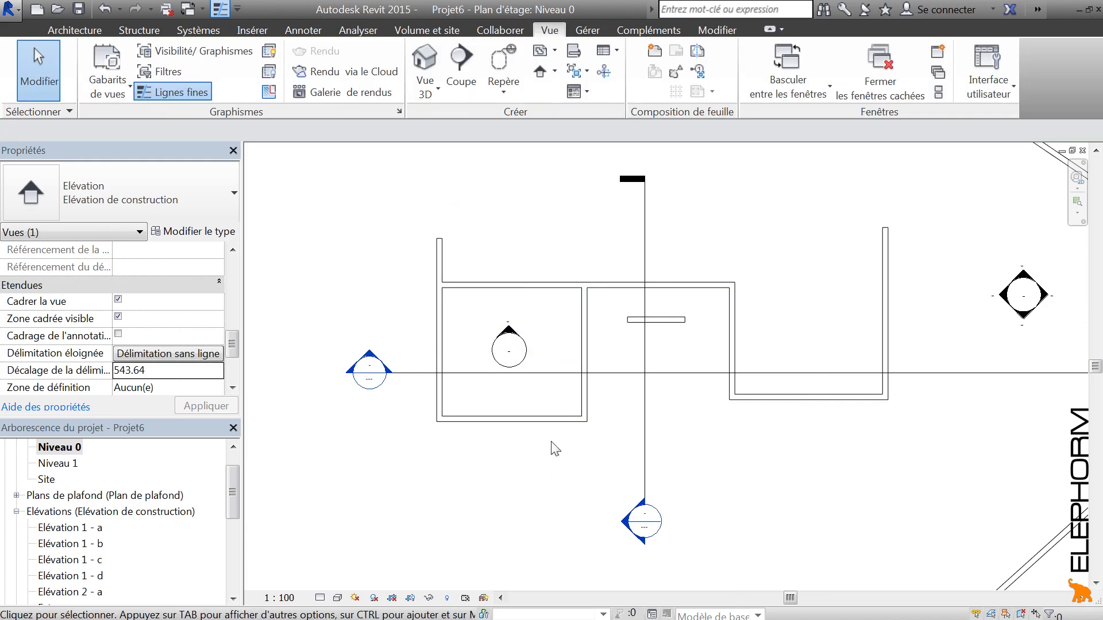
- Enable the east, south and west directions on the room's elevation symbol
left_click(530, 351)
left_click(551, 350)
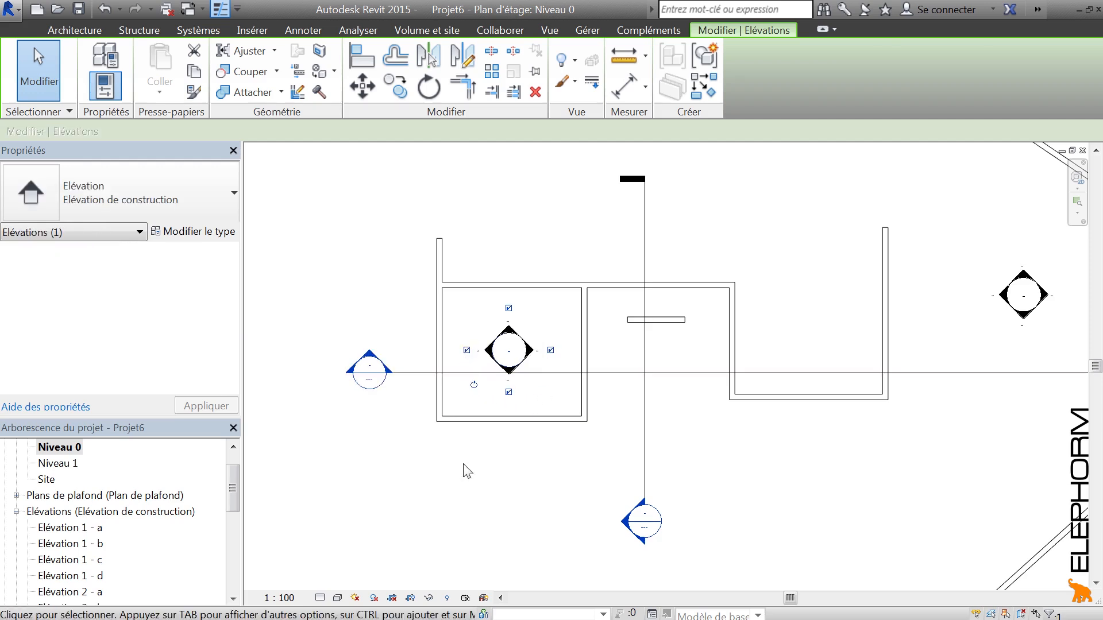
left_click(581, 493)
- Examine the extents of the room's east, south and west elevations and review the Elévation 2 views in the project browser
left_click(531, 351)
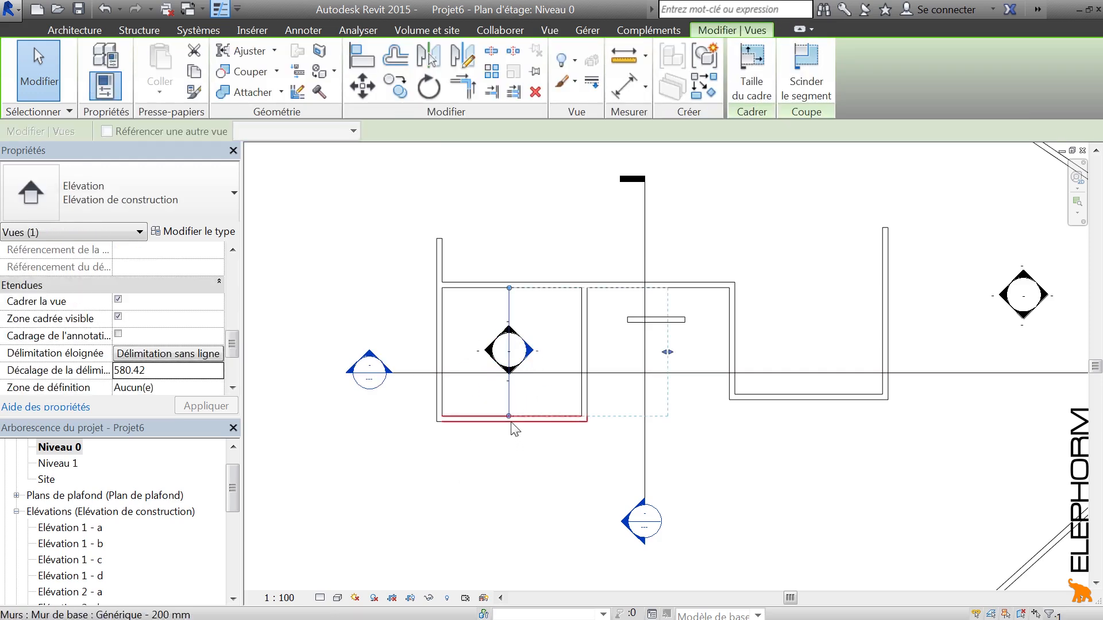
left_click(479, 398)
left_click(508, 372)
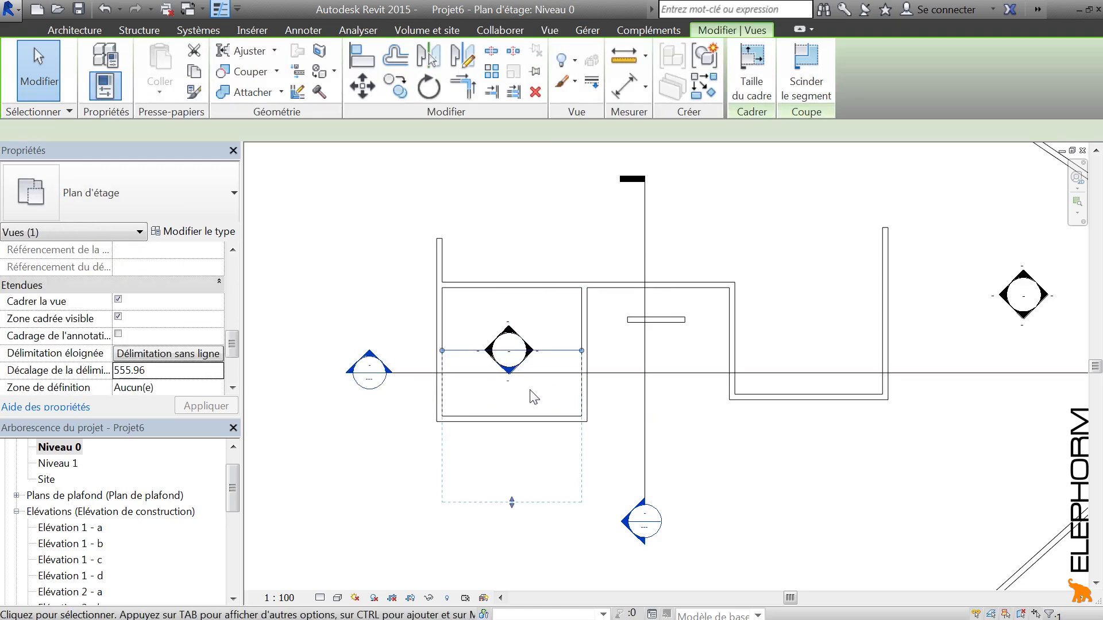
left_click(481, 390)
left_click(489, 357)
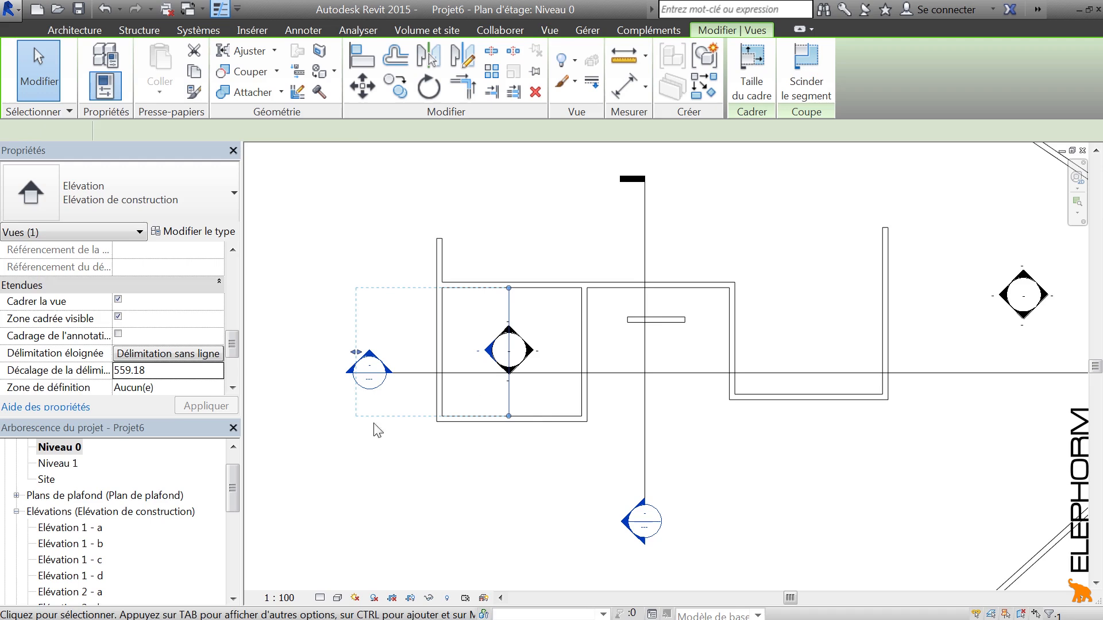
key("Escape")
left_click_drag(233, 496, 236, 514)
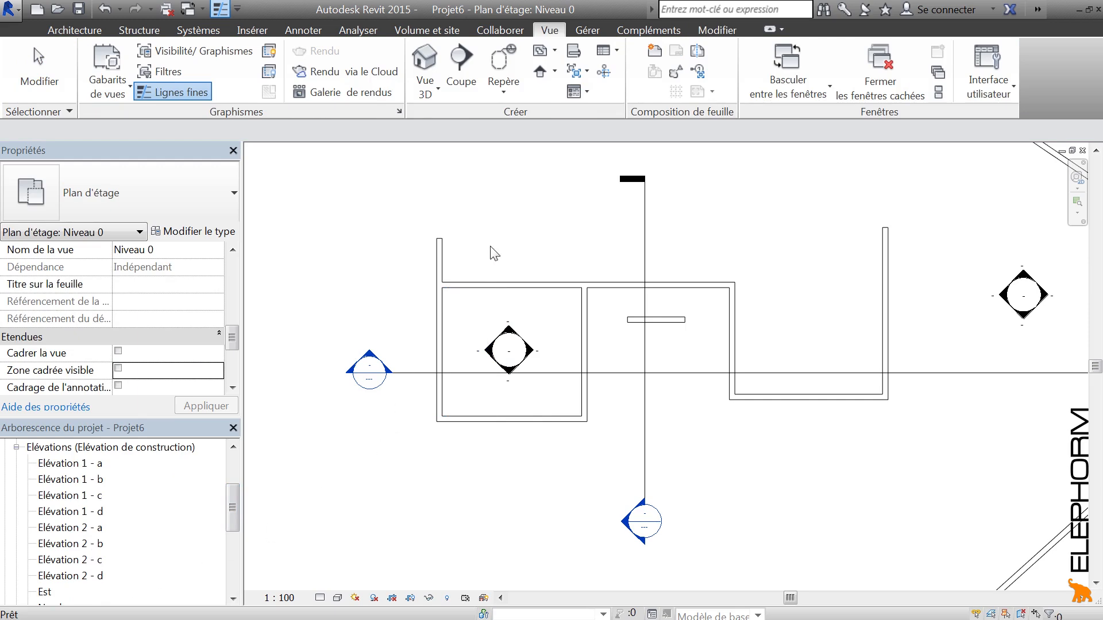
- Pull the room's west elevation depth boundary in to just outside the west wall, at a far clip offset of about 343
left_click(489, 350)
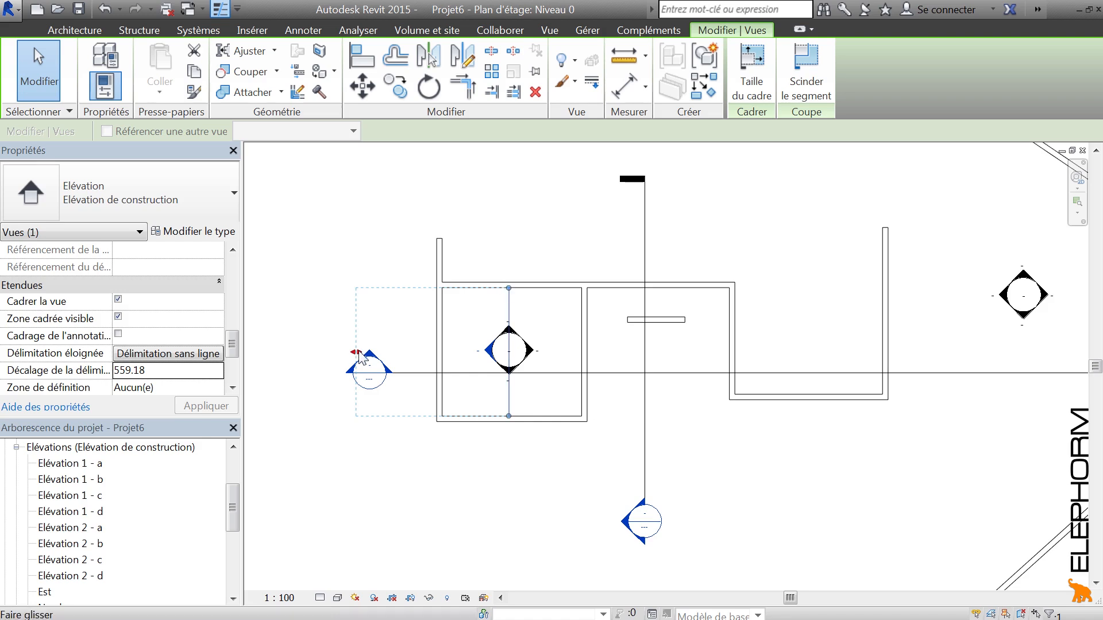
left_click_drag(359, 353, 417, 354)
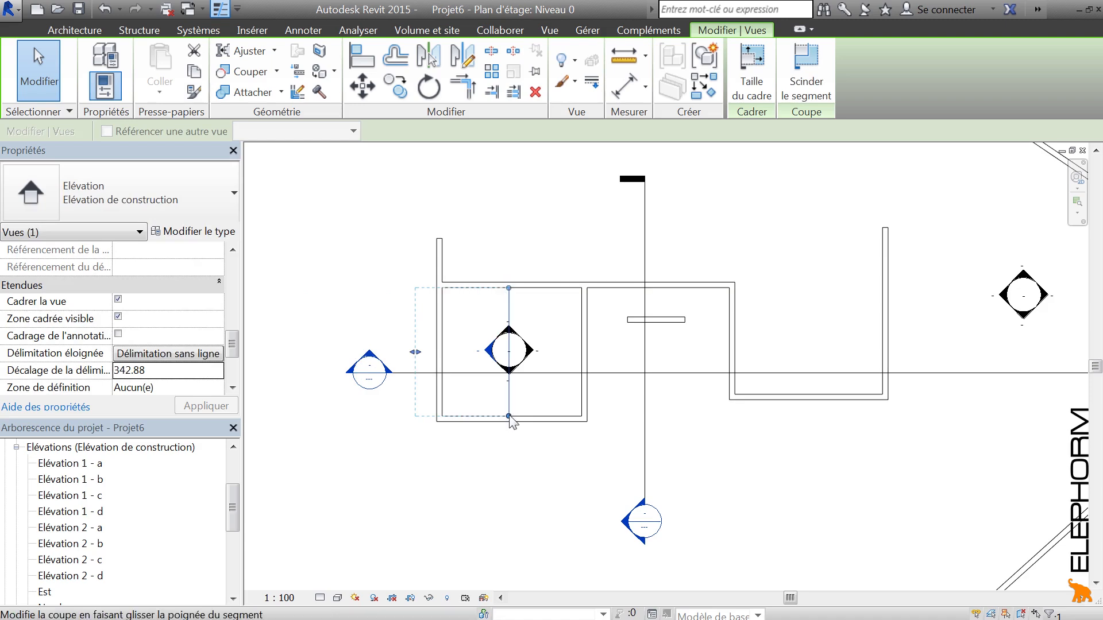
mouse_move(508, 288)
left_mouse_down()
mouse_move(511, 274)
mouse_move(509, 289)
left_mouse_up()
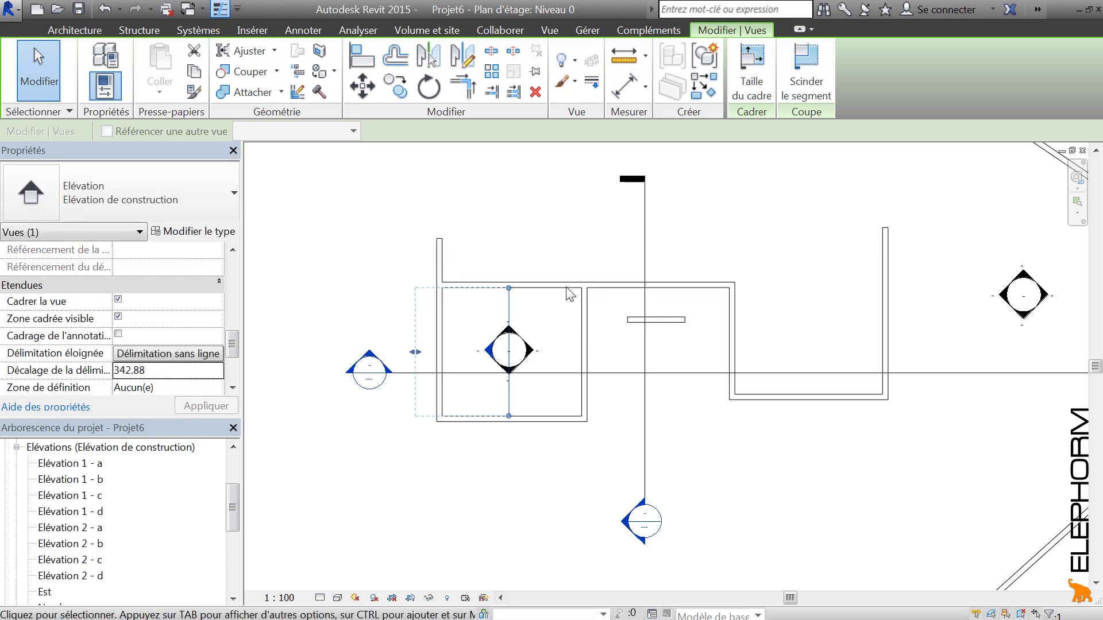